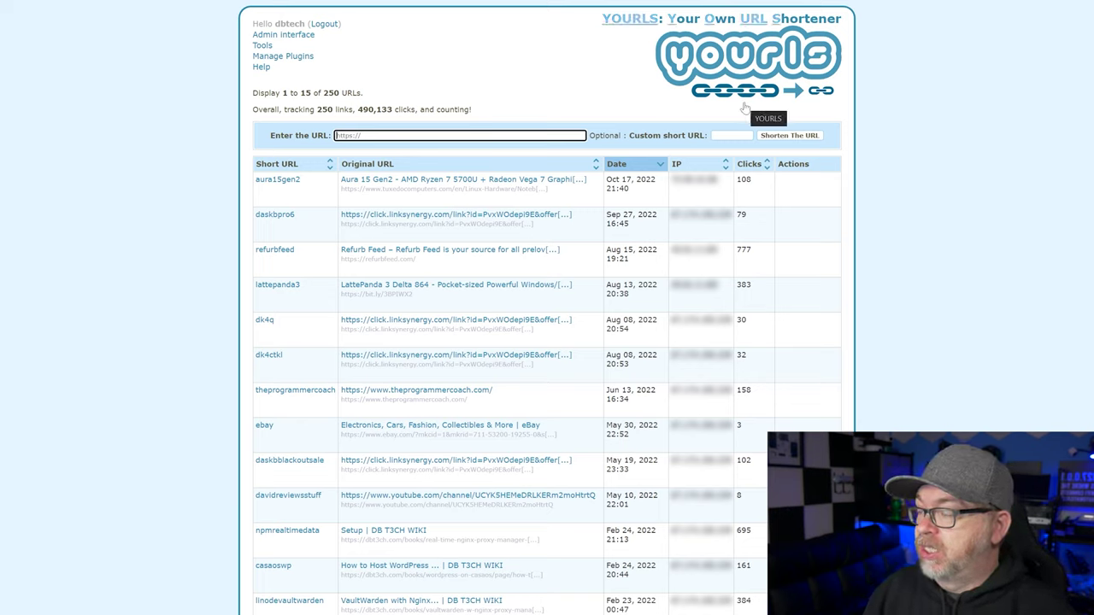
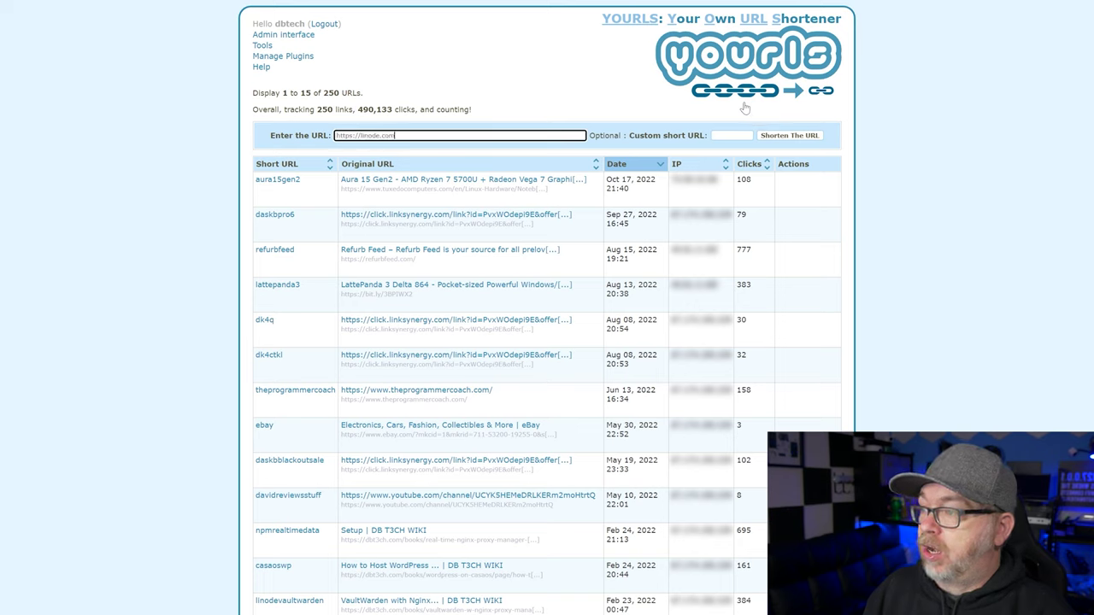
{"action": "key", "text": "Tab"}
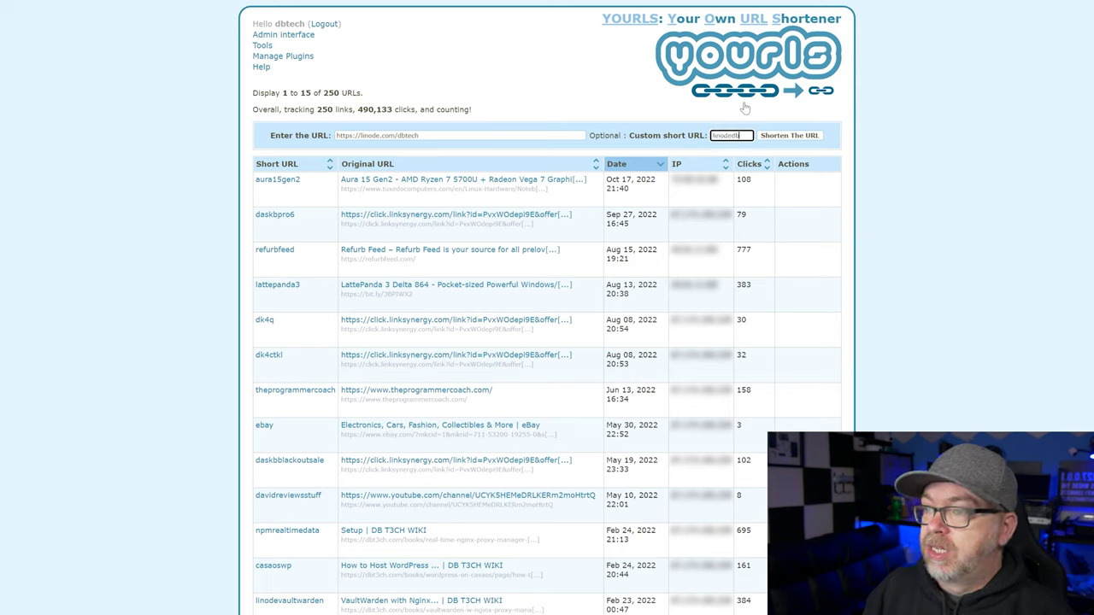
{"action": "key", "text": "Return"}
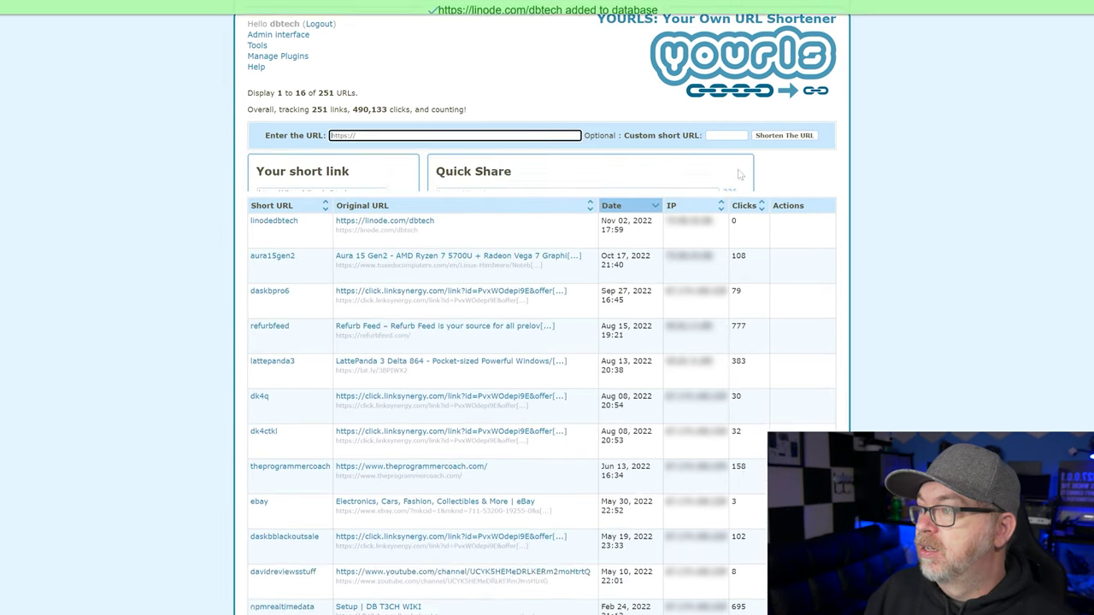
{"action": "mouse_move", "coordinate": [330, 208]}
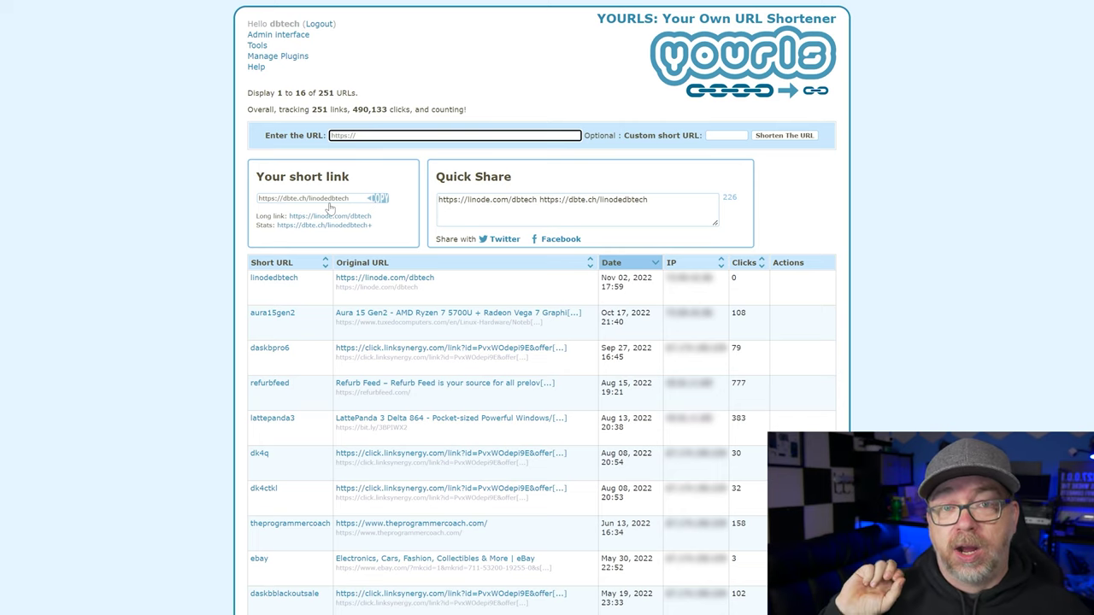
Delete the linodedbtech row from the link list and confirm the Really delete? prompt
{"action": "mouse_move", "coordinate": [762, 297]}
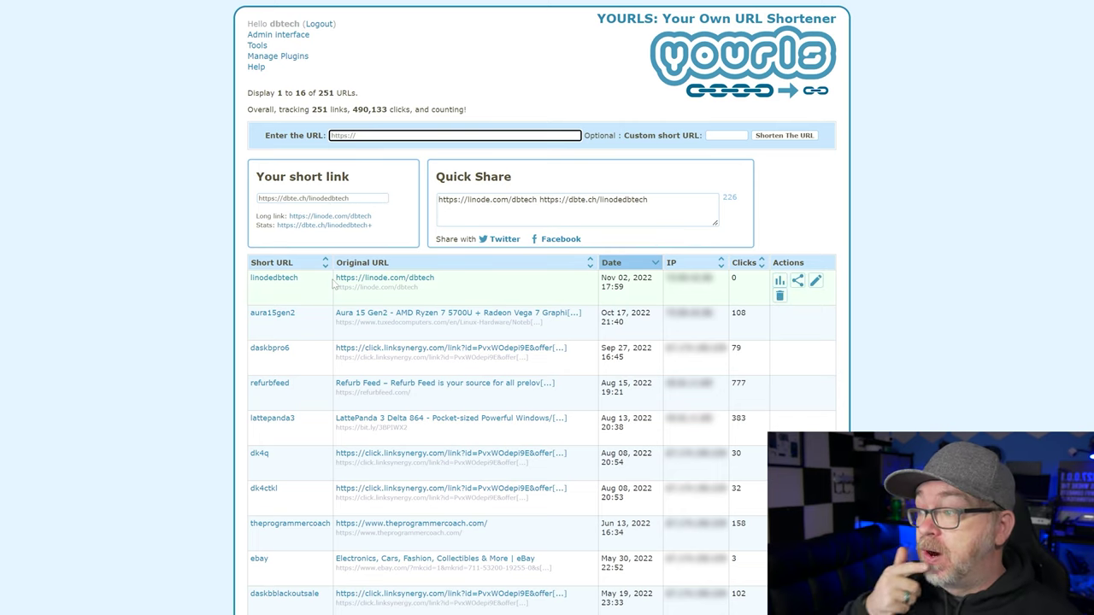
{"action": "left_click", "coordinate": [779, 297]}
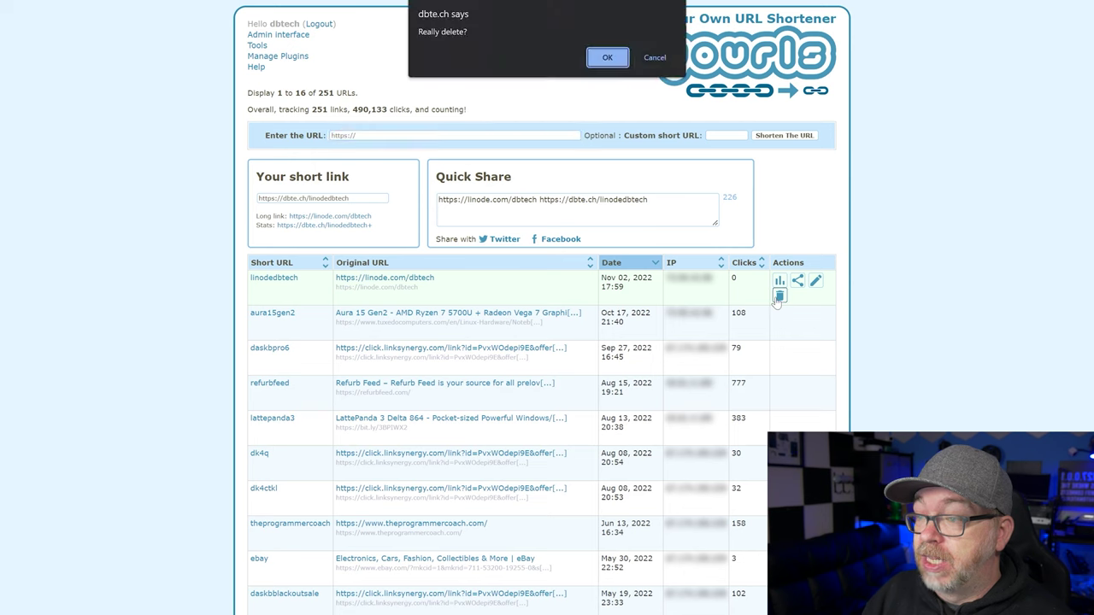
{"action": "left_click", "coordinate": [606, 56]}
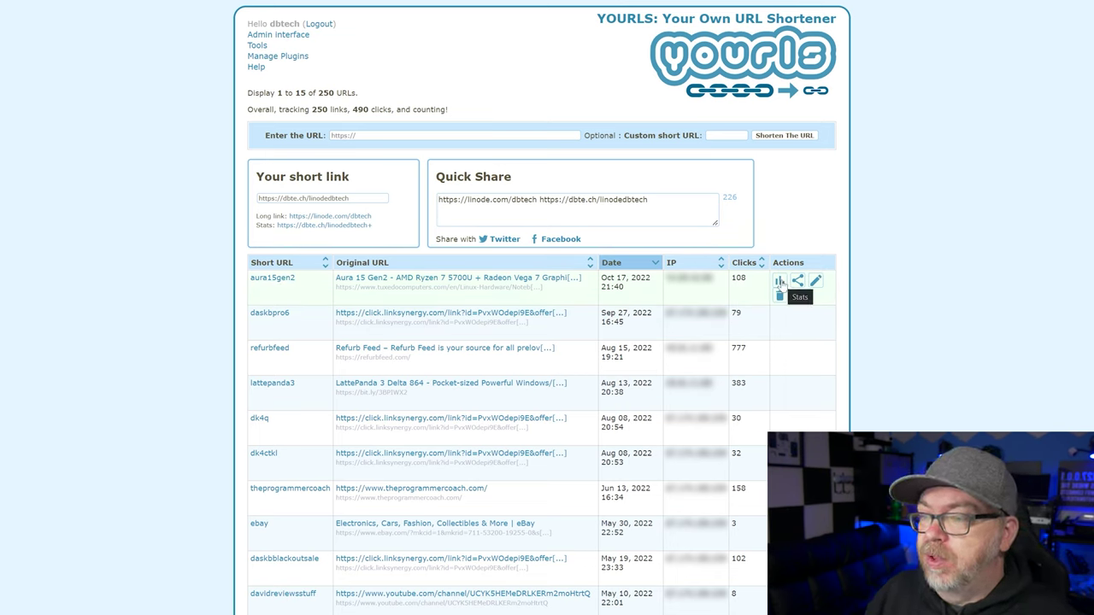
Open aura15gen2's stats, view Last 7 days and All time hits, then Traffic location
{"action": "left_click", "coordinate": [781, 282]}
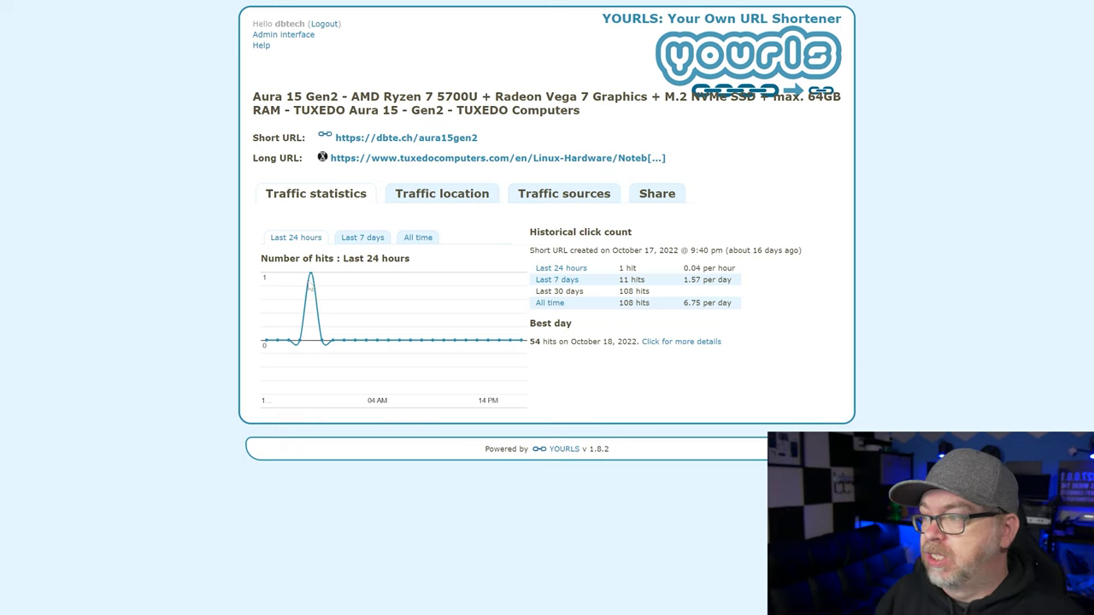
{"action": "left_click", "coordinate": [350, 242]}
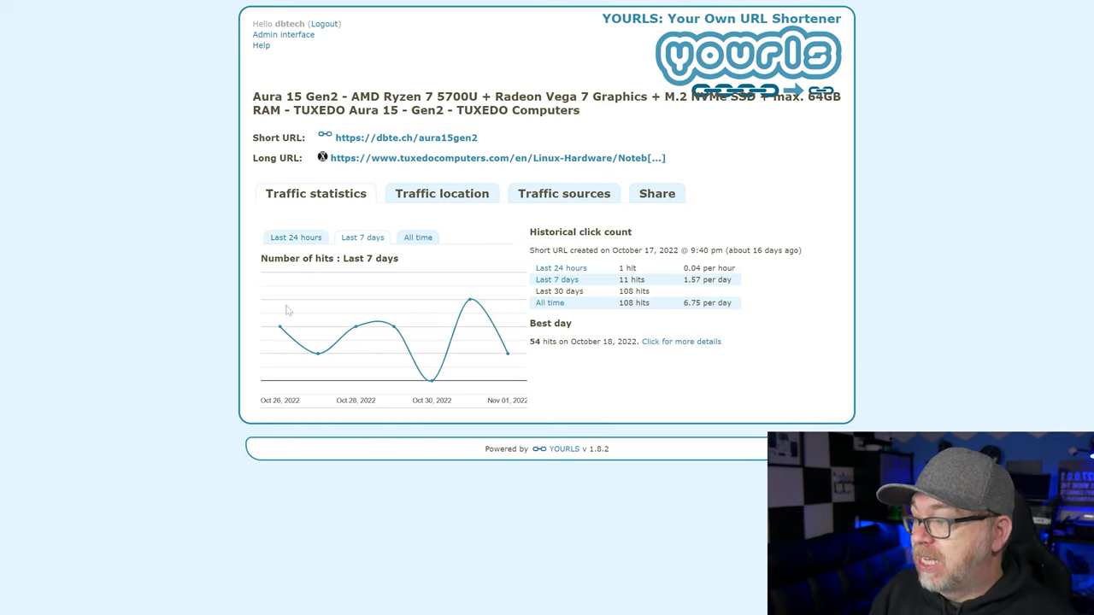
{"action": "left_click", "coordinate": [408, 242]}
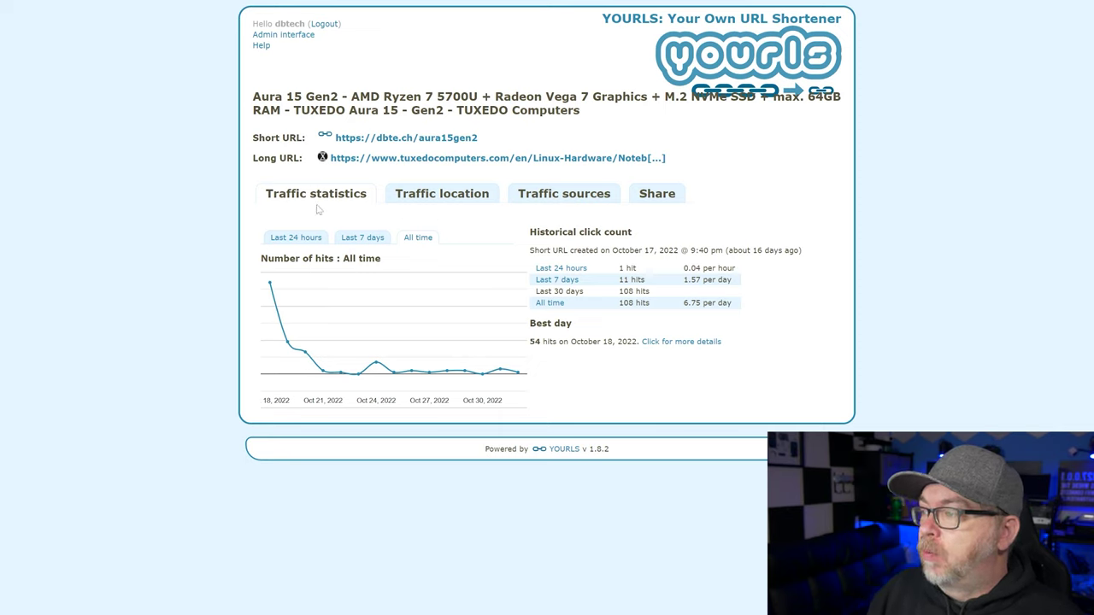
{"action": "left_click", "coordinate": [437, 202]}
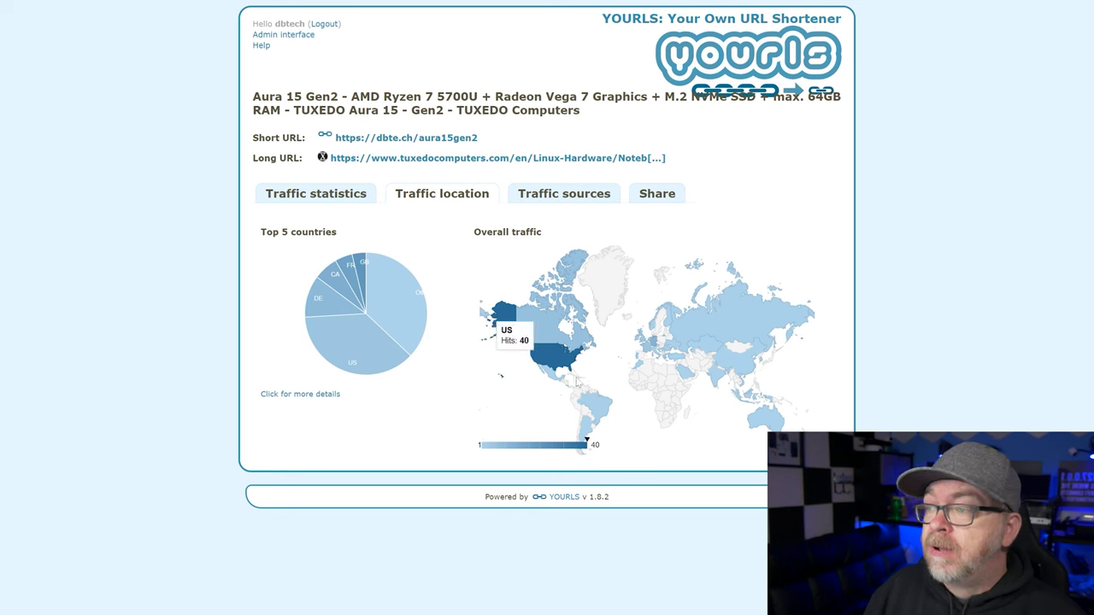
View aura15gen2's Traffic sources, then its Share tab with Twitter and Facebook text
{"action": "left_click", "coordinate": [564, 194]}
{"action": "mouse_move", "coordinate": [402, 343]}
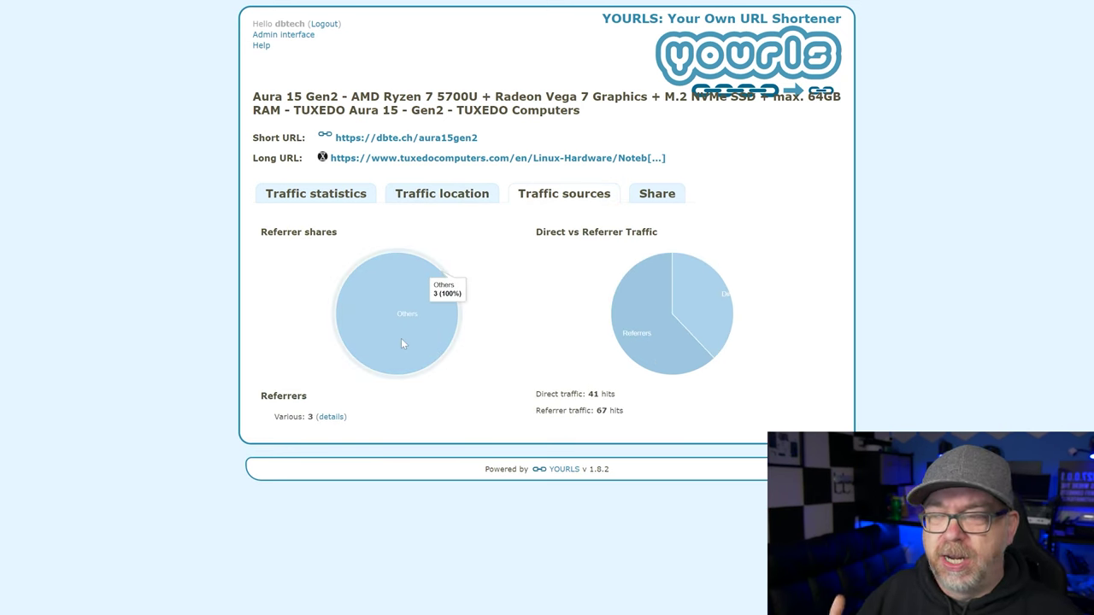
{"action": "left_click", "coordinate": [650, 201]}
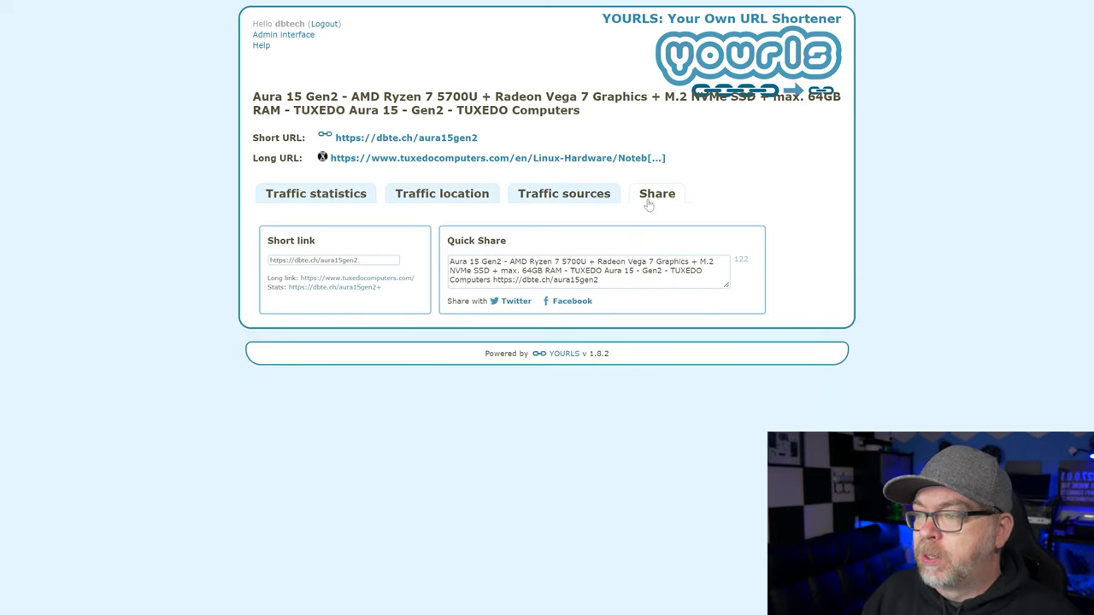
{"action": "mouse_move", "coordinate": [295, 263]}
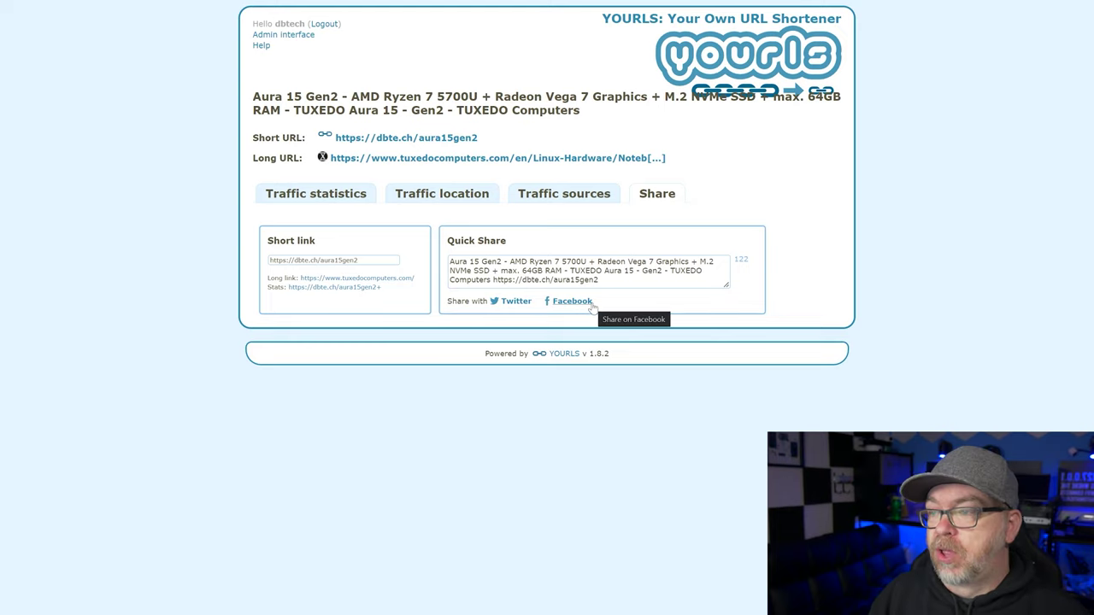
Return to the Admin interface, then browse the Tools page's bookmarklets and signature token
{"action": "left_click", "coordinate": [273, 35]}
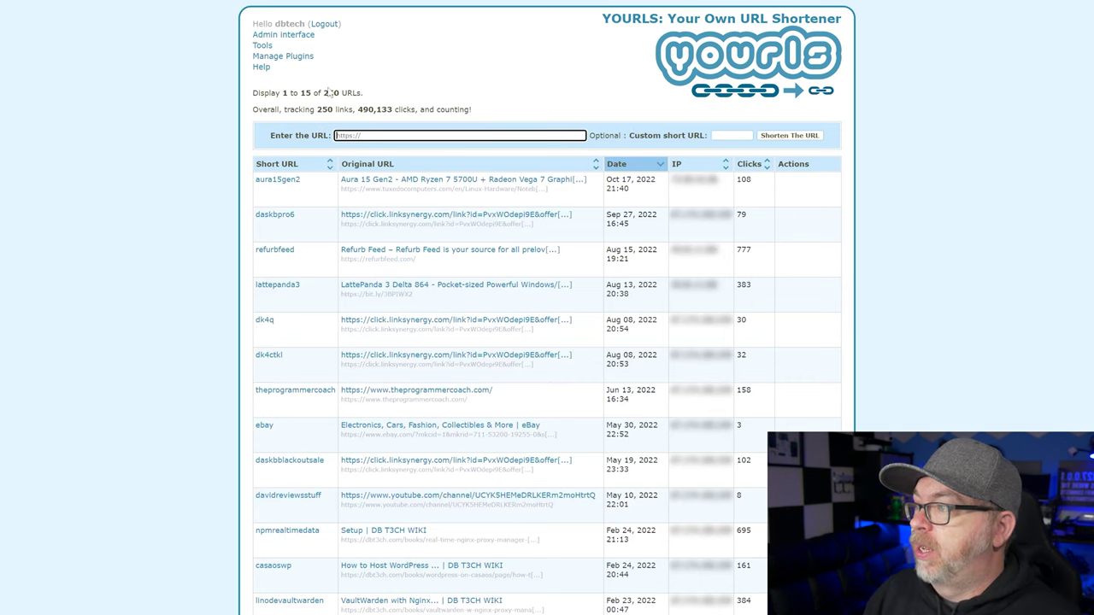
{"action": "left_click", "coordinate": [266, 46]}
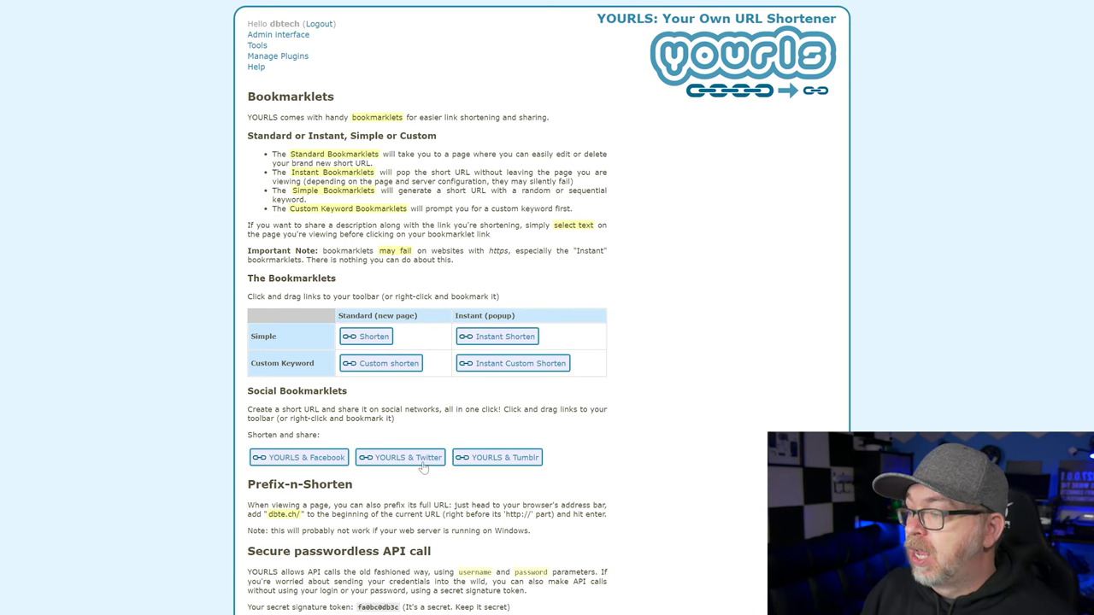
{"action": "scroll", "coordinate": [423, 469], "scroll_direction": "down", "scroll_amount": 3}
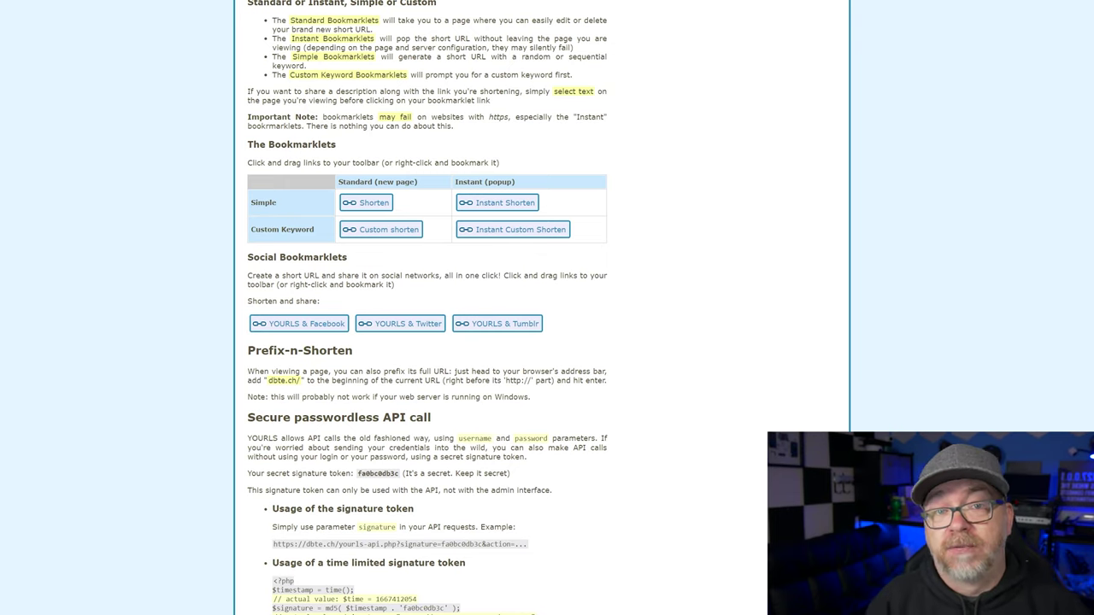
{"action": "scroll", "coordinate": [428, 308], "scroll_direction": "up", "scroll_amount": 3}
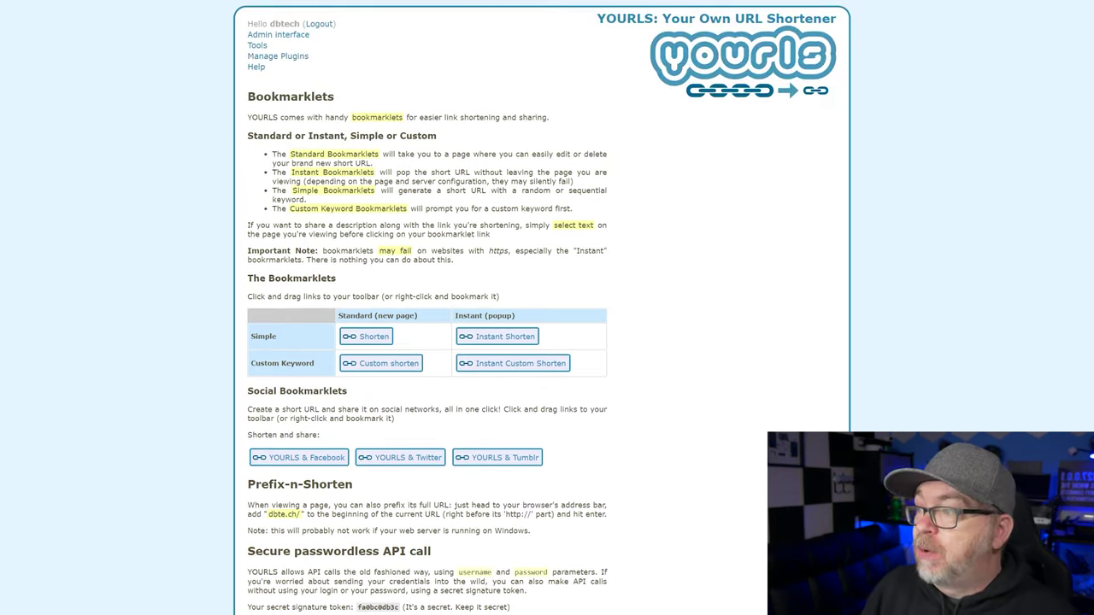
Activate Random Backgrounds in Manage Plugins and reload with F5 for a new background
{"action": "left_click", "coordinate": [267, 56]}
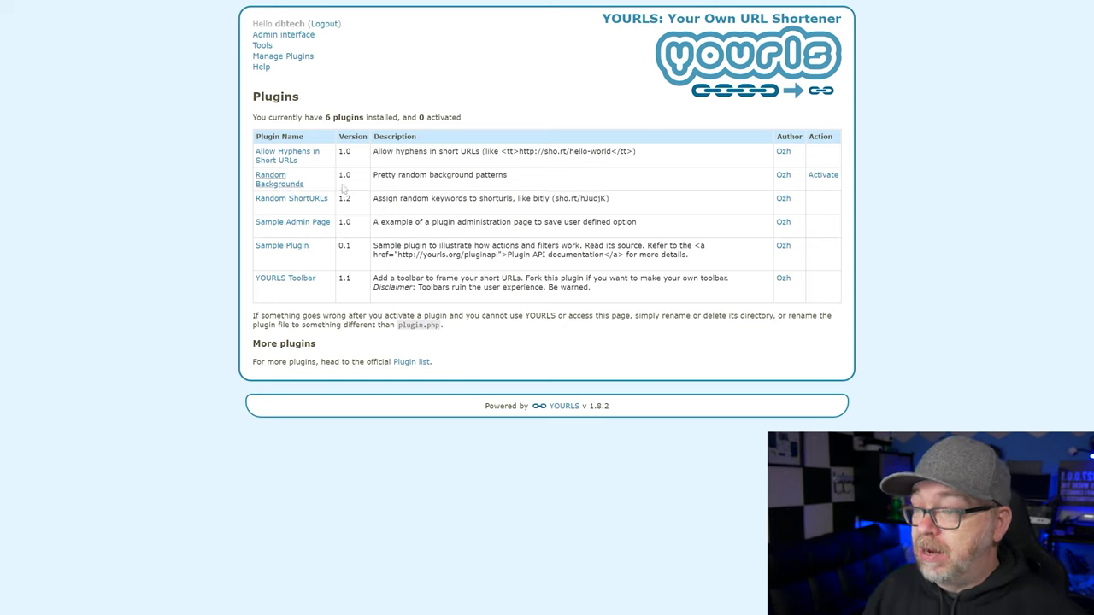
{"action": "left_click", "coordinate": [821, 175]}
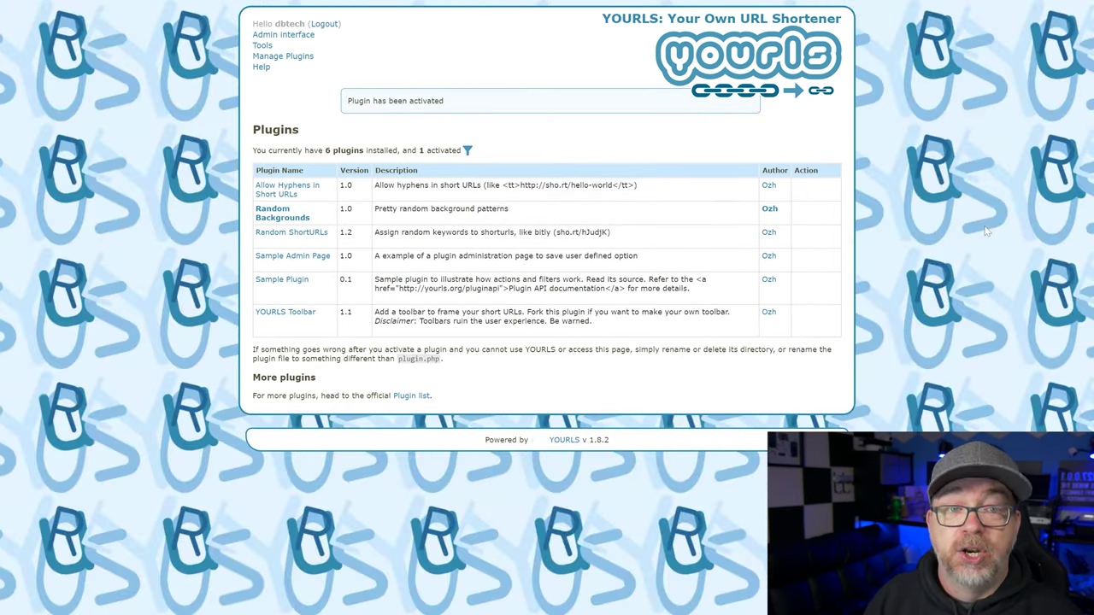
{"action": "key", "text": "F5"}
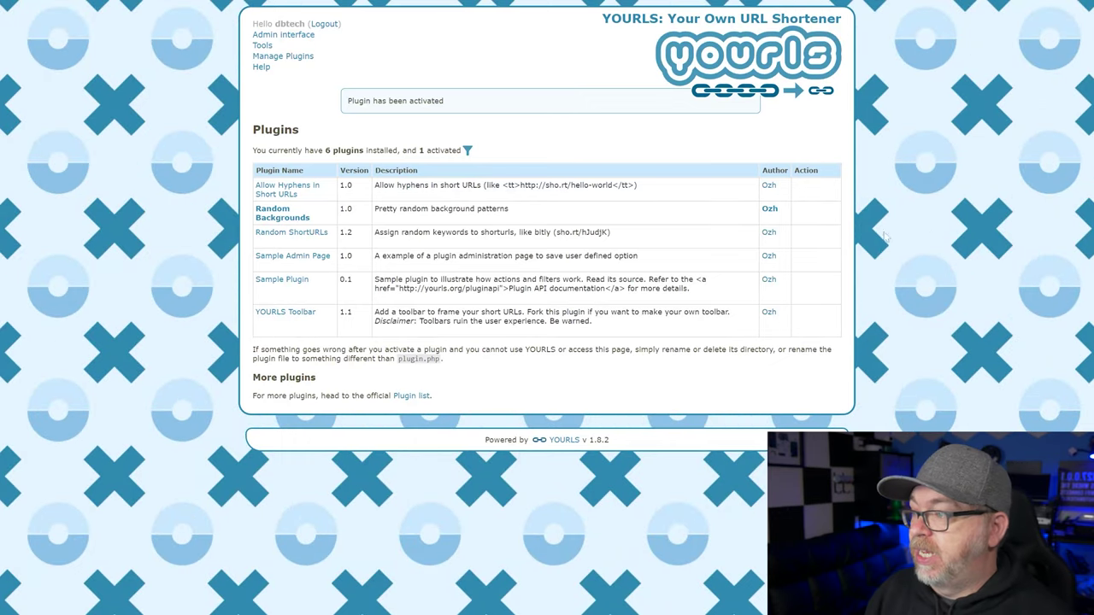
{"action": "mouse_move", "coordinate": [315, 239]}
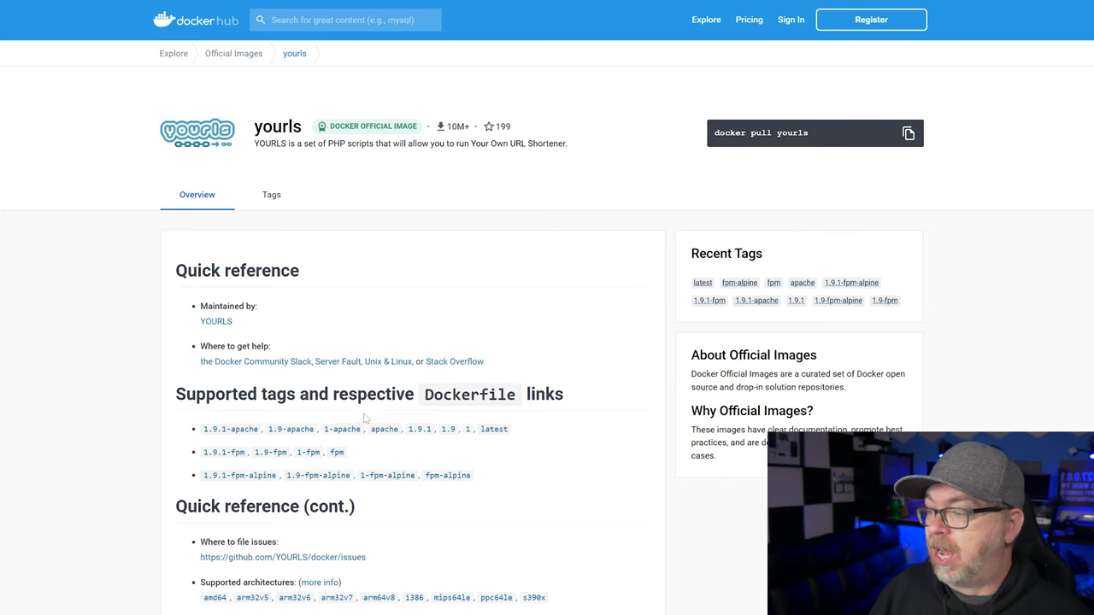
Scroll the Docker Hub yourls page down to the docker run examples under How to use this image
{"action": "scroll", "coordinate": [367, 419], "scroll_direction": "down", "scroll_amount": 3}
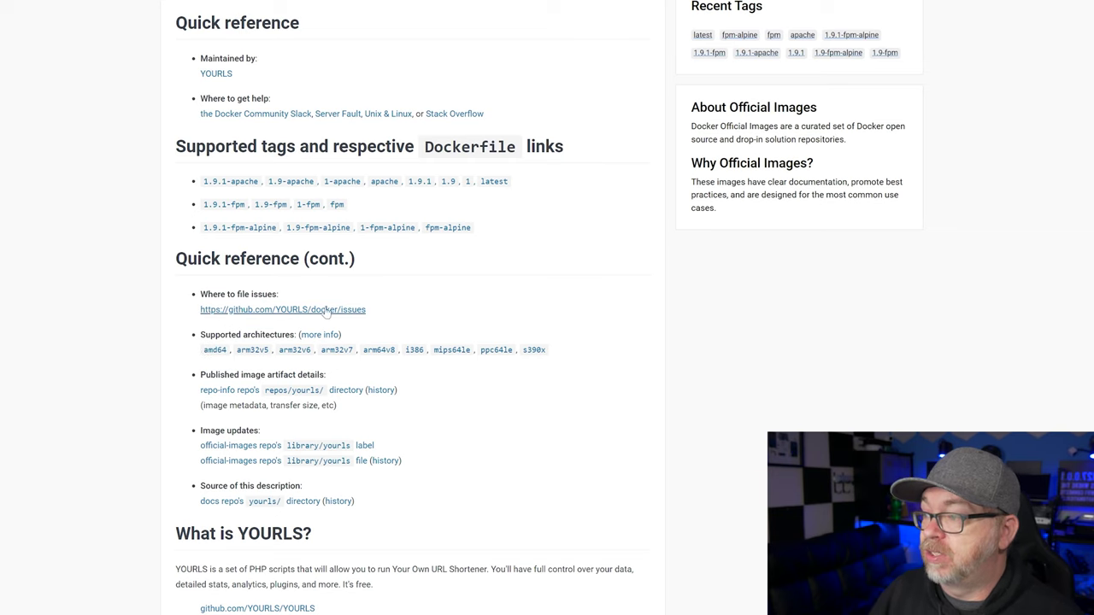
{"action": "scroll", "coordinate": [181, 378], "scroll_direction": "down", "scroll_amount": 8}
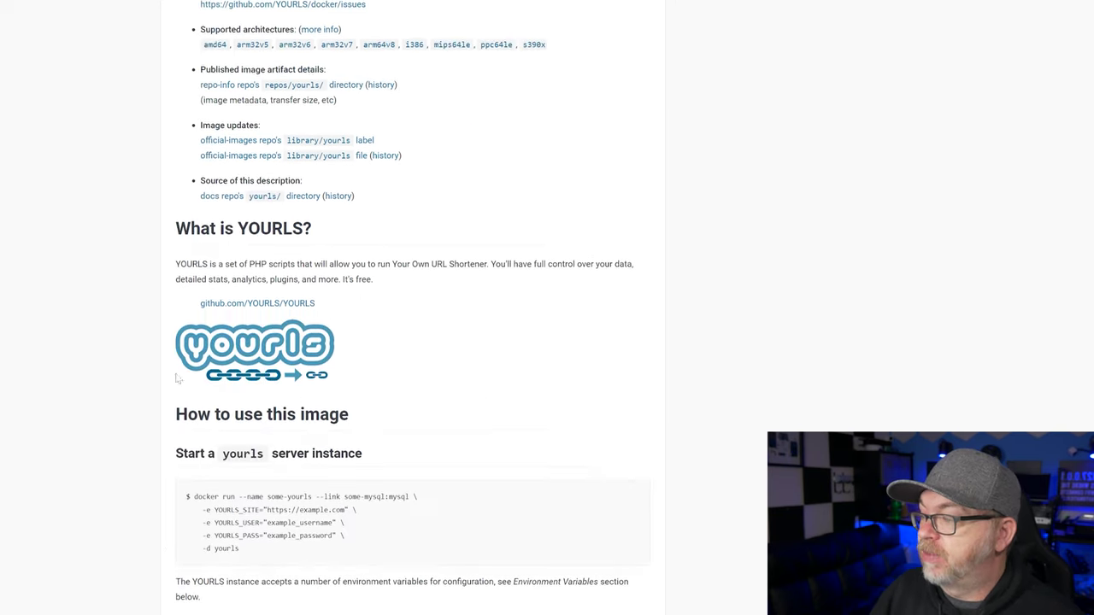
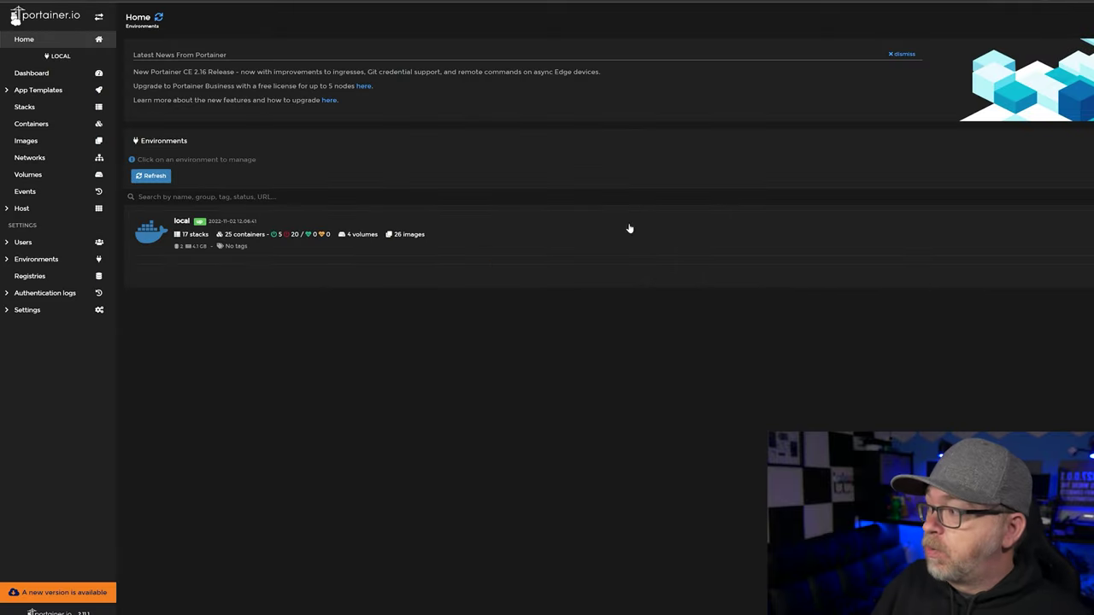
Open the Stacks list for the local Docker environment, which holds 17 stacks
{"action": "left_click", "coordinate": [25, 107]}
Create a stack named 'yourls' with a MySQL db service and a yourls service on 8183:80
{"action": "left_click", "coordinate": [200, 72]}
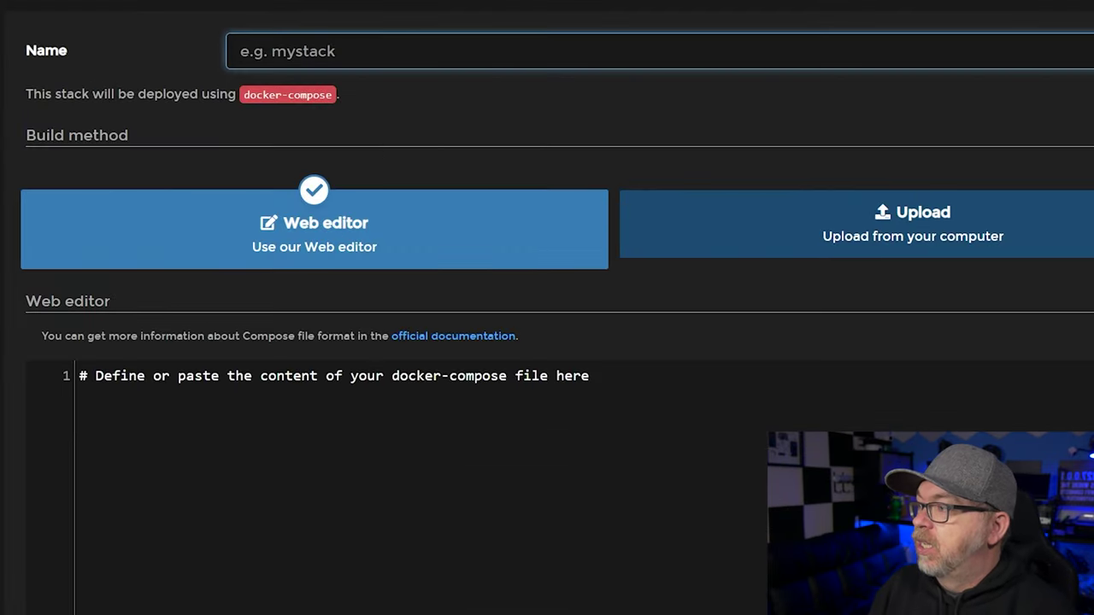
{"action": "type", "text": "yourls"}
{"action": "left_click", "coordinate": [472, 388]}
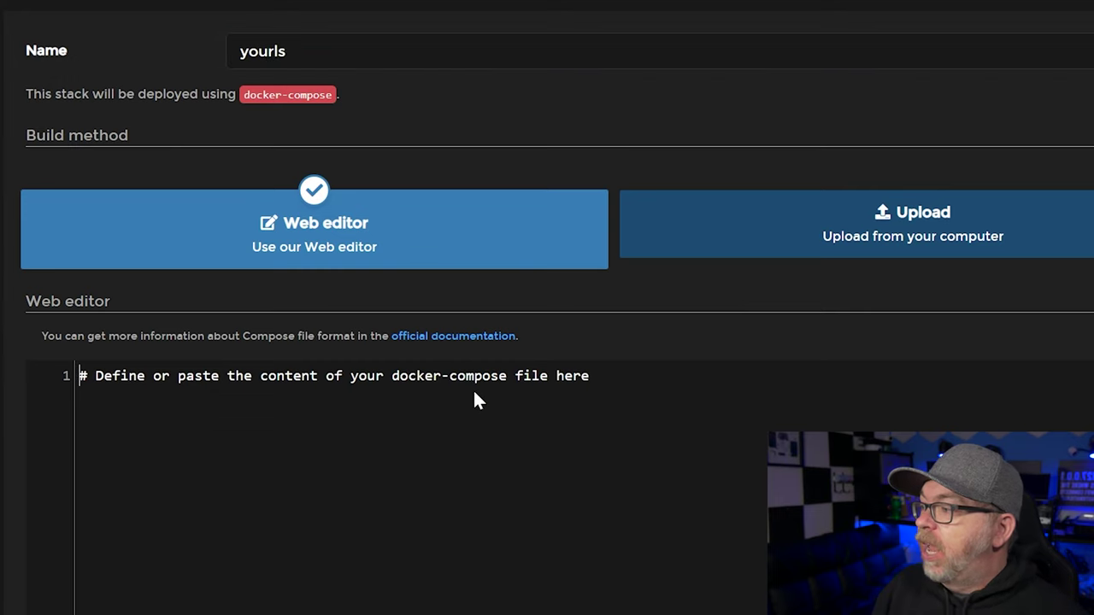
{"action": "key", "text": "ctrl+v"}
{"action": "scroll", "coordinate": [473, 388], "scroll_direction": "up", "scroll_amount": 5}
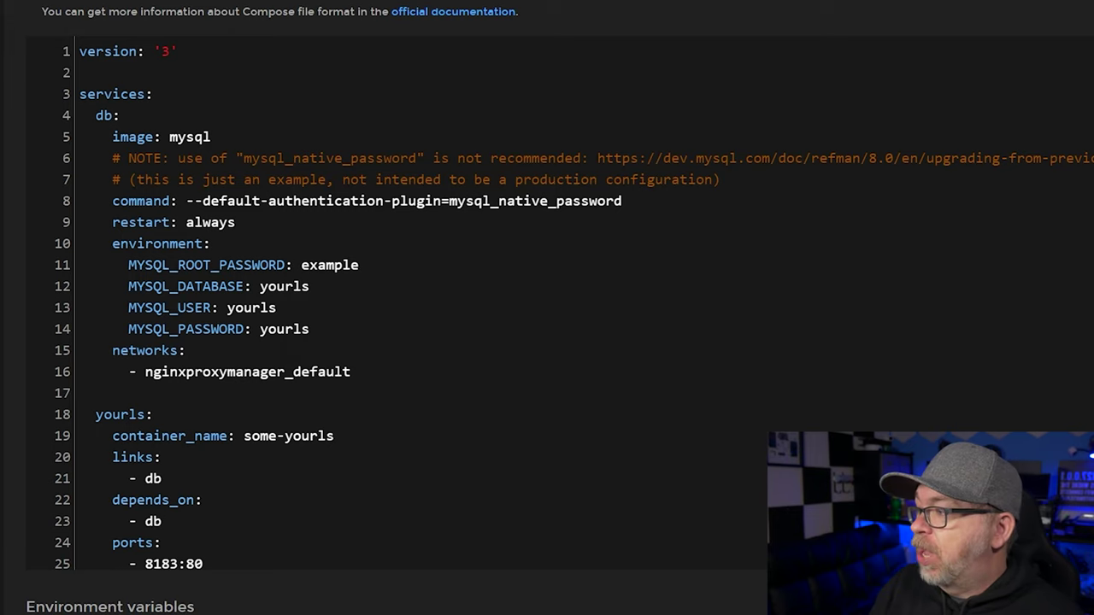
{"action": "double_click", "coordinate": [104, 94]}
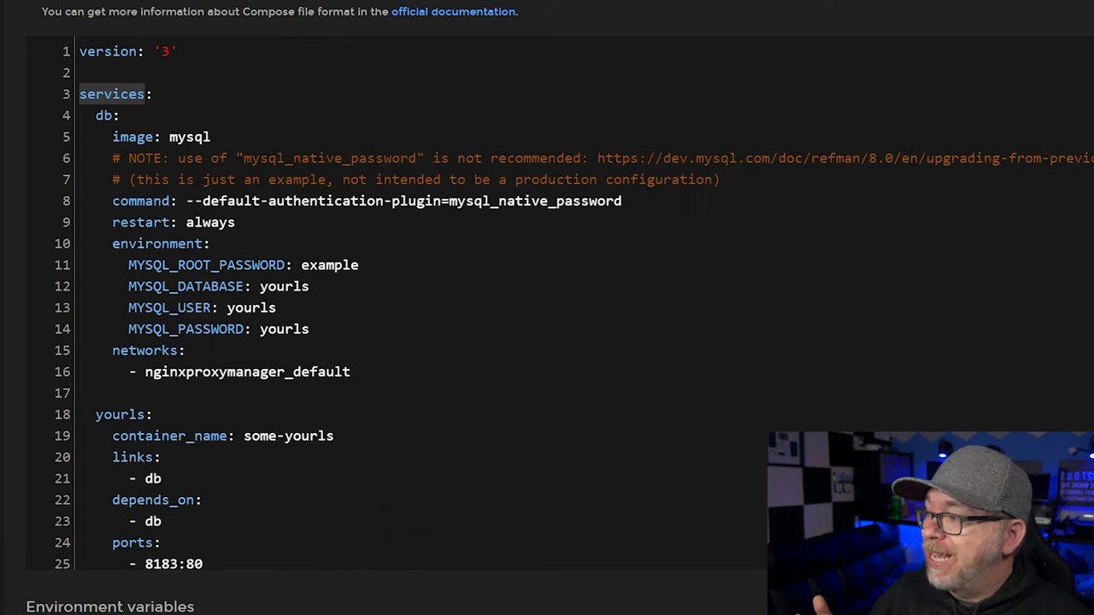
{"action": "left_click", "coordinate": [96, 115]}
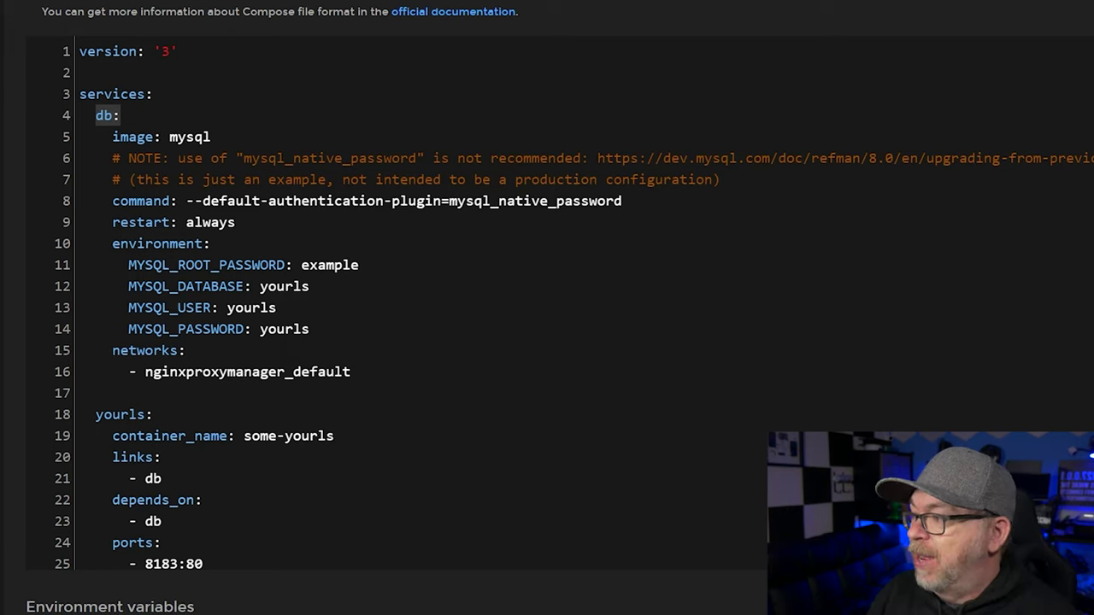
{"action": "left_click_drag", "start_coordinate": [112, 201], "coordinate": [558, 200]}
{"action": "left_click", "coordinate": [178, 222]}
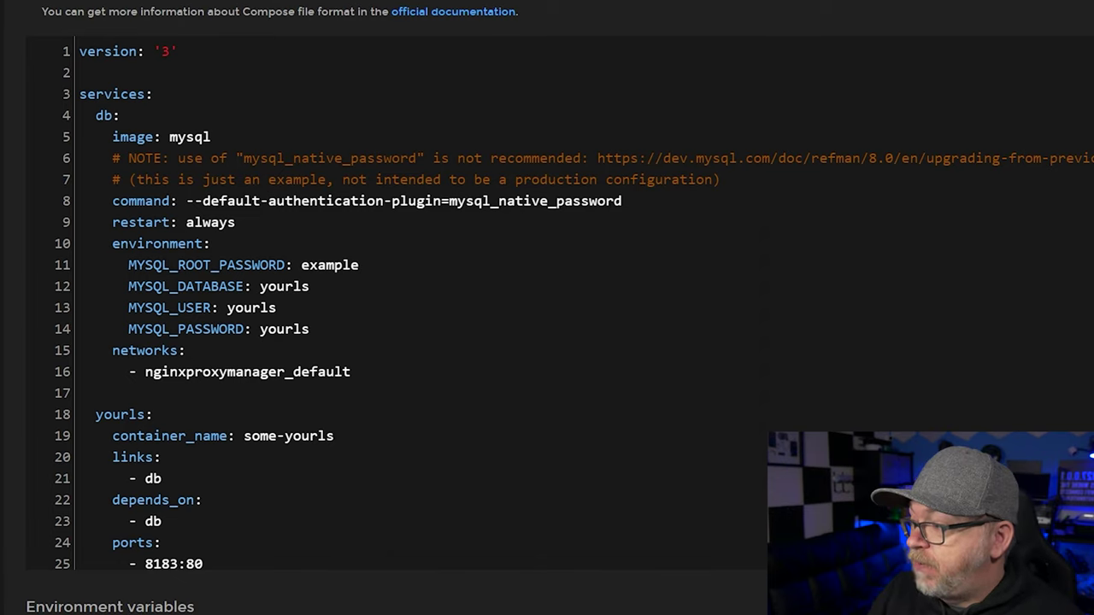
{"action": "left_click", "coordinate": [245, 329]}
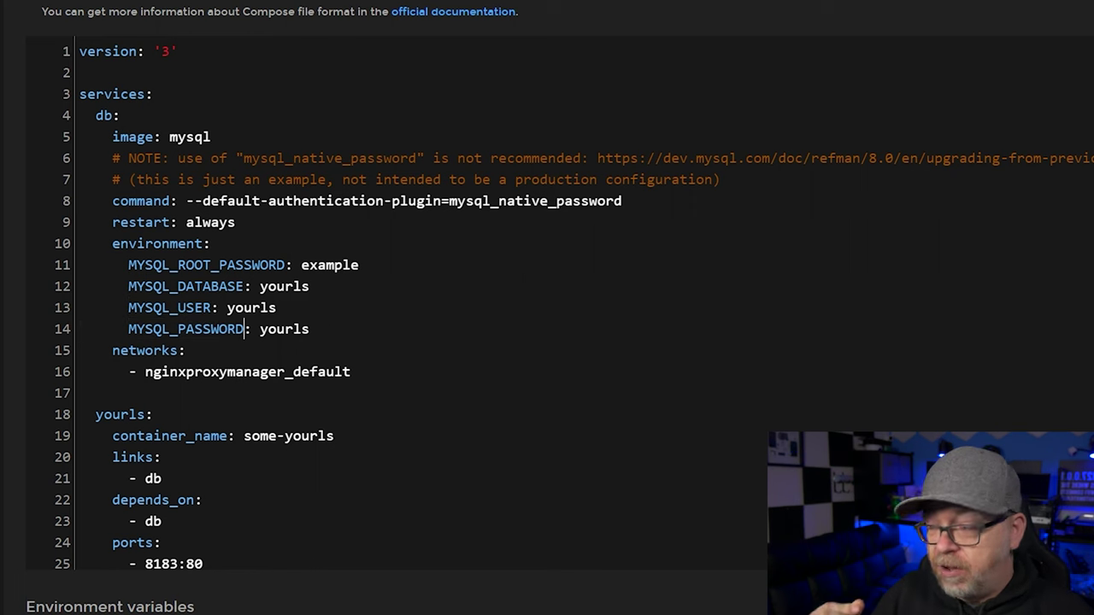
{"action": "scroll", "coordinate": [282, 307], "scroll_direction": "down", "scroll_amount": 5}
{"action": "scroll", "coordinate": [282, 307], "scroll_direction": "up", "scroll_amount": 5}
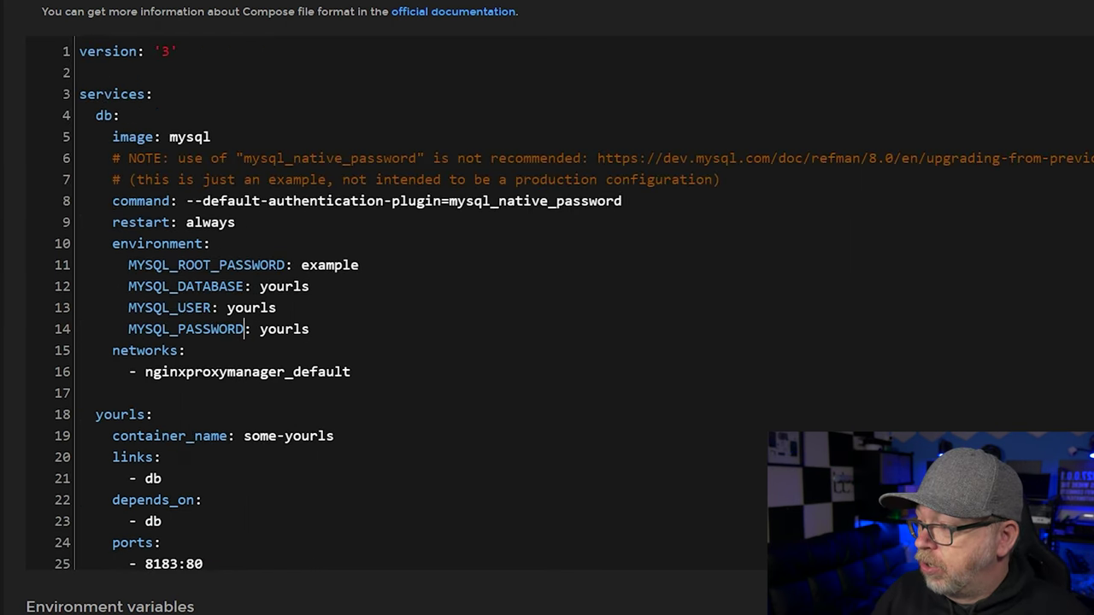
{"action": "scroll", "coordinate": [282, 307], "scroll_direction": "down", "scroll_amount": 5}
{"action": "left_click_drag", "start_coordinate": [170, 363], "coordinate": [305, 386]}
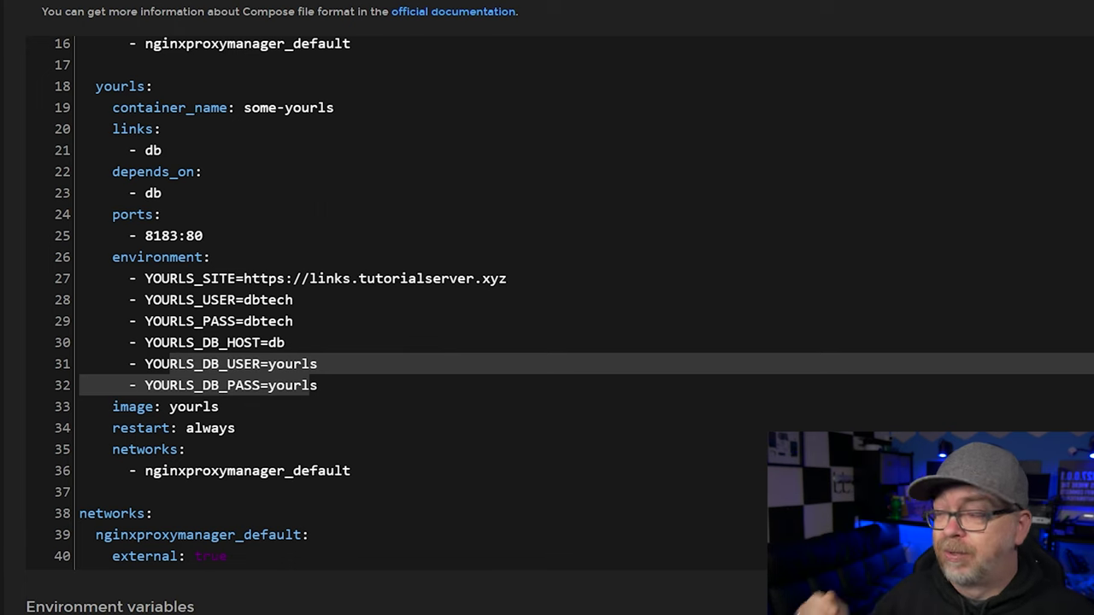
{"action": "scroll", "coordinate": [547, 300], "scroll_direction": "up", "scroll_amount": 5}
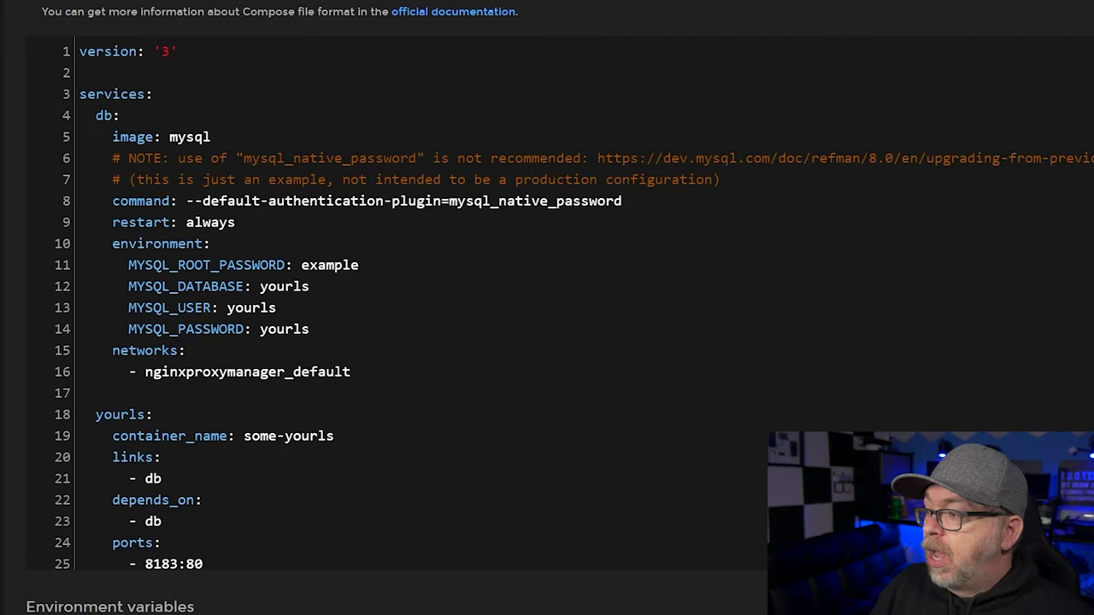
{"action": "scroll", "coordinate": [411, 307], "scroll_direction": "down", "scroll_amount": 3}
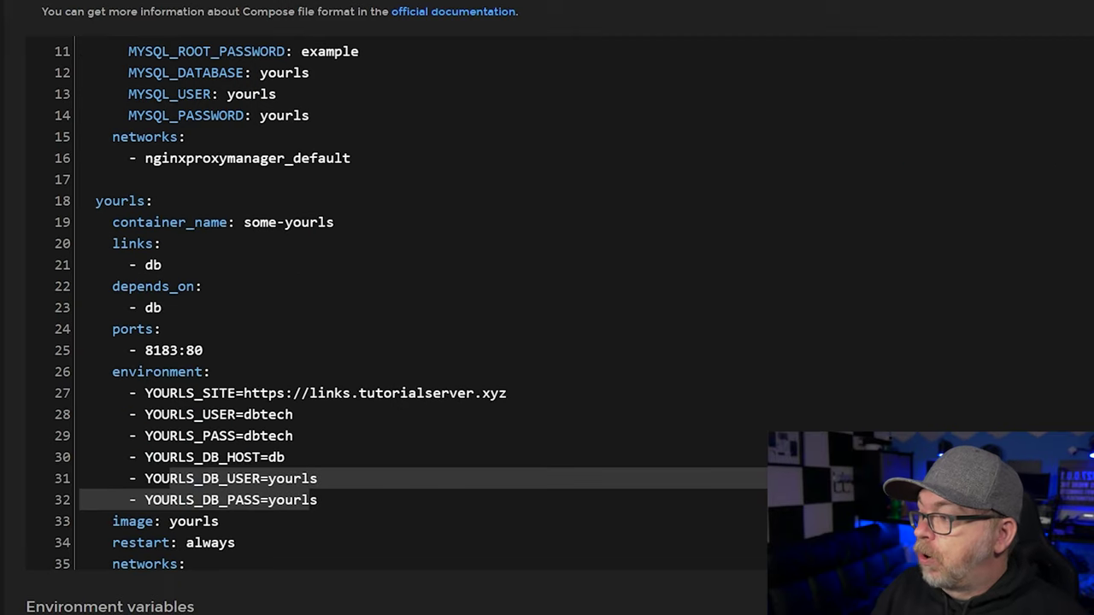
{"action": "left_click", "coordinate": [153, 201]}
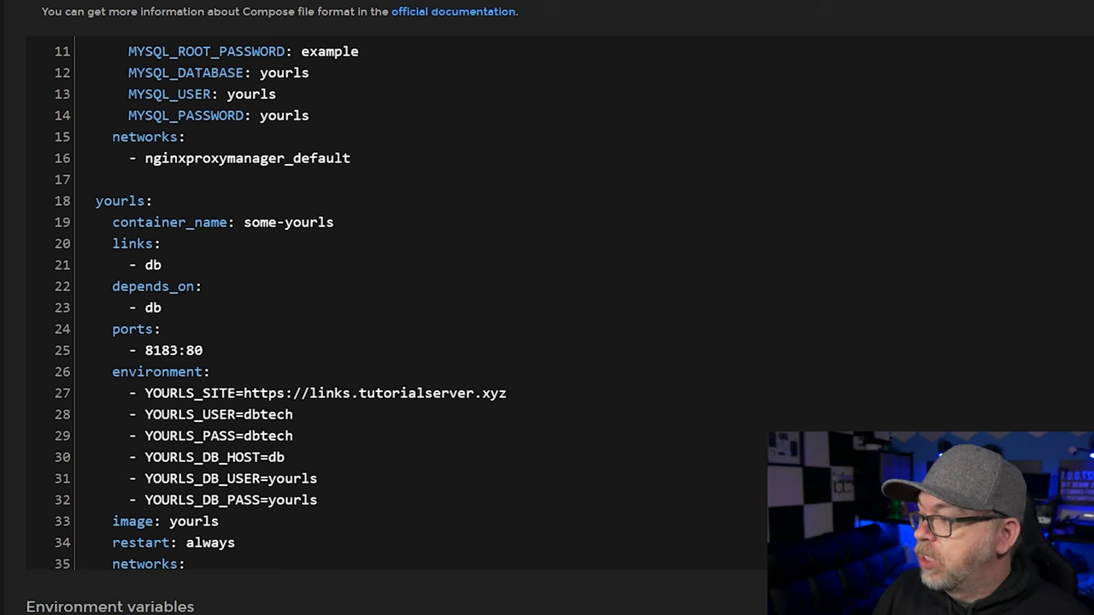
{"action": "double_click", "coordinate": [159, 351]}
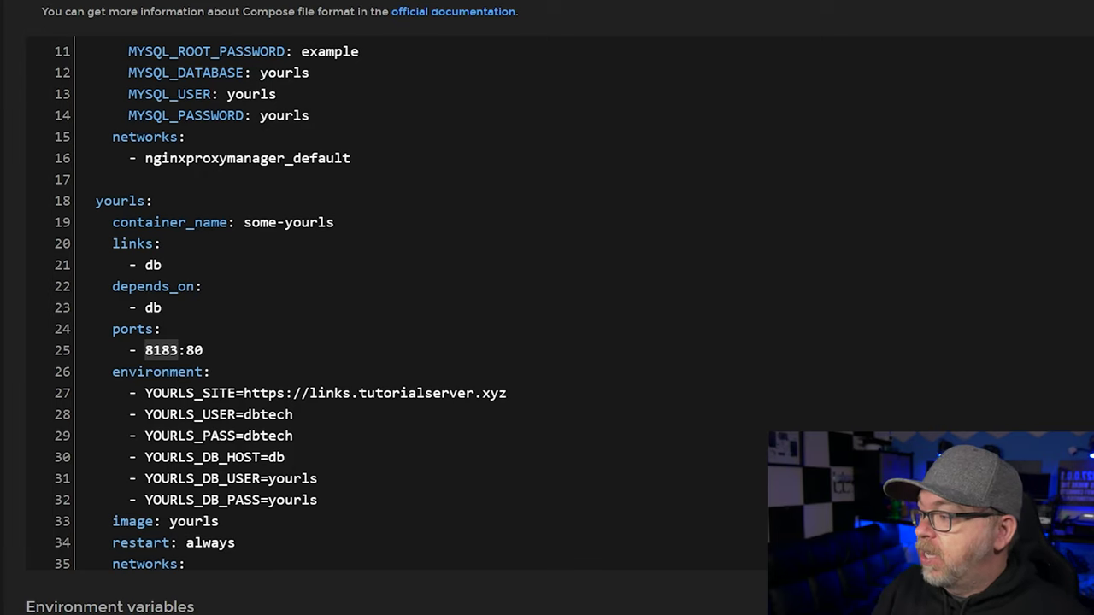
{"action": "scroll", "coordinate": [282, 302], "scroll_direction": "down", "scroll_amount": 2}
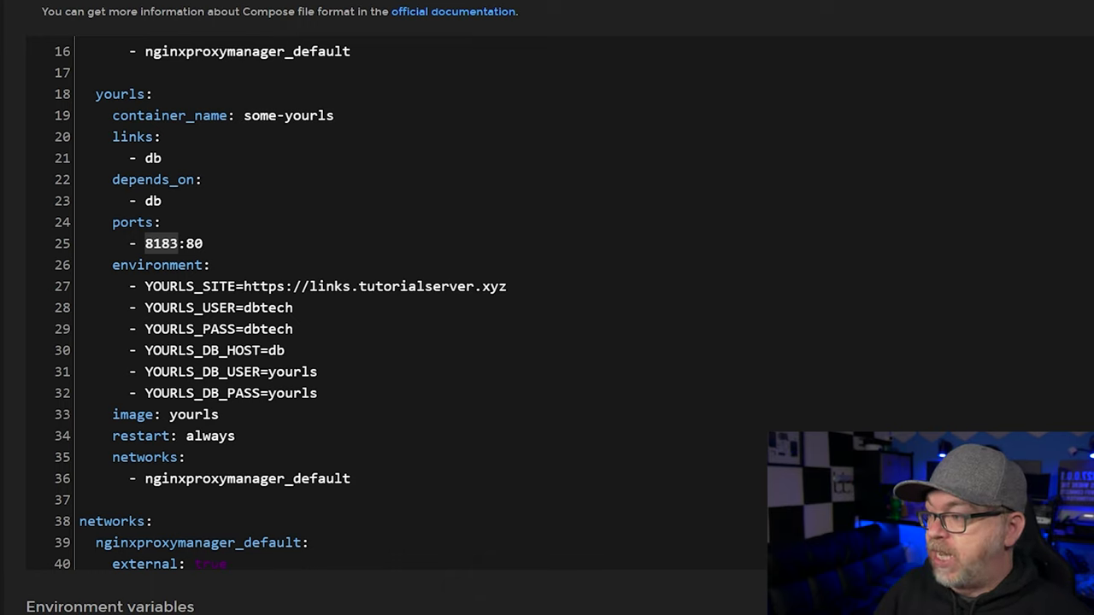
{"action": "left_click", "coordinate": [263, 286]}
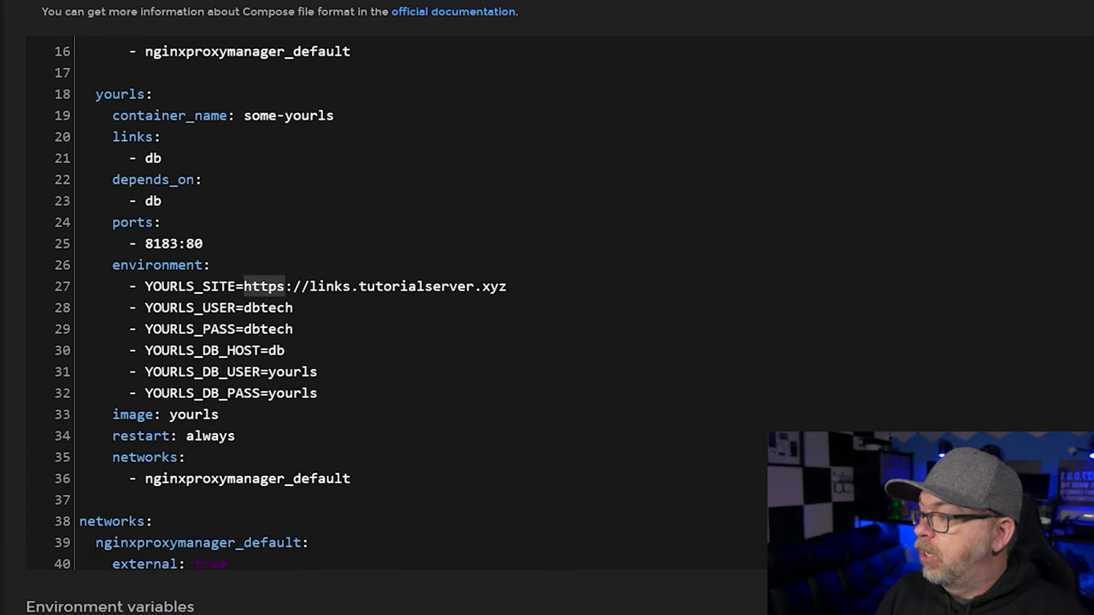
{"action": "left_click", "coordinate": [293, 329]}
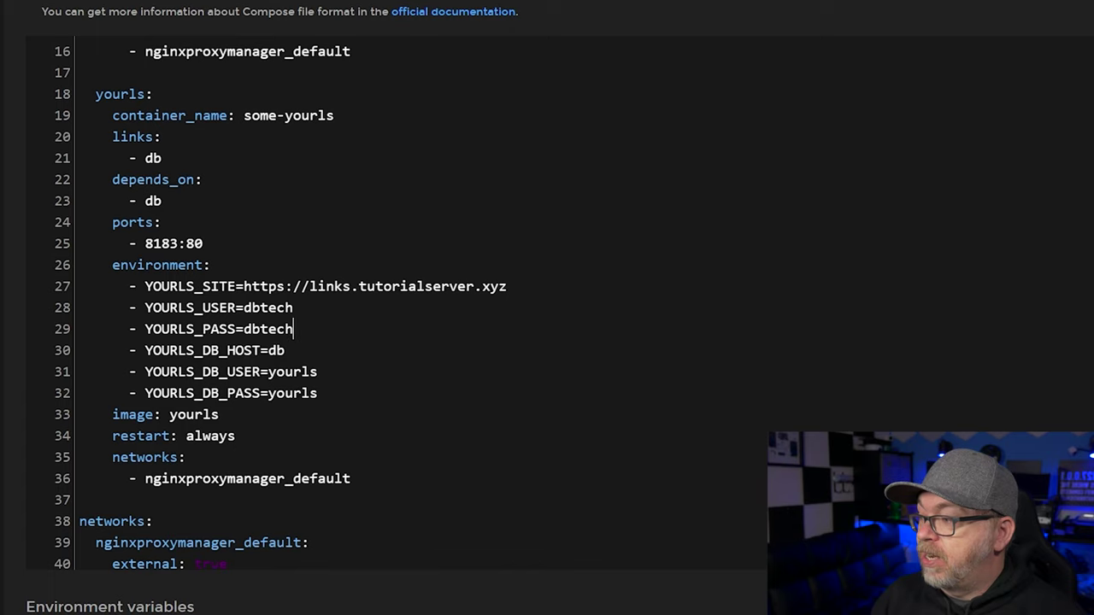
{"action": "left_click", "coordinate": [268, 351]}
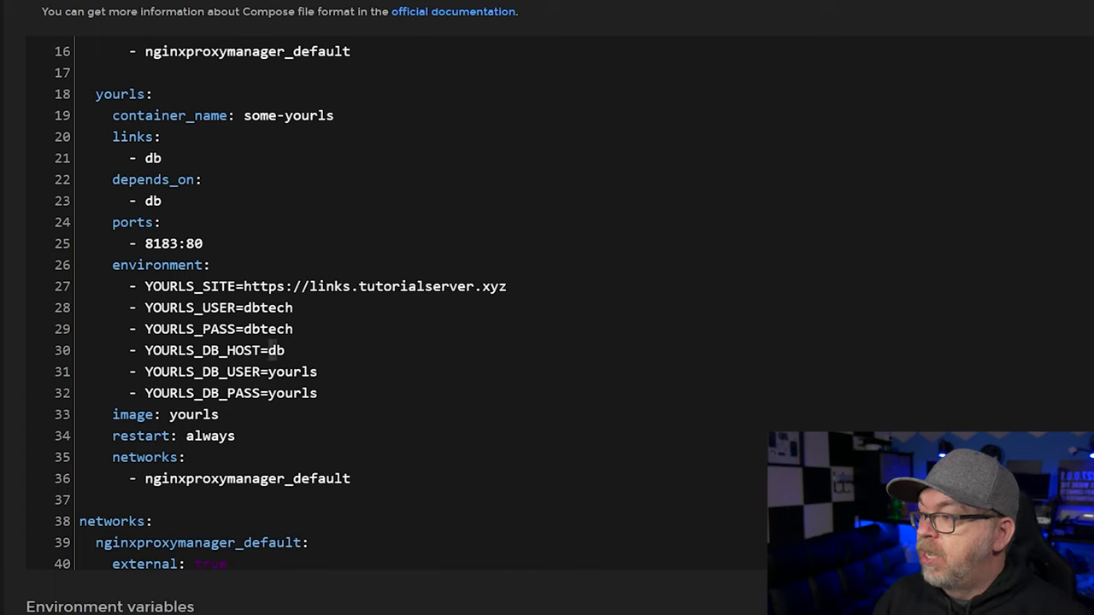
{"action": "scroll", "coordinate": [385, 308], "scroll_direction": "up", "scroll_amount": 5}
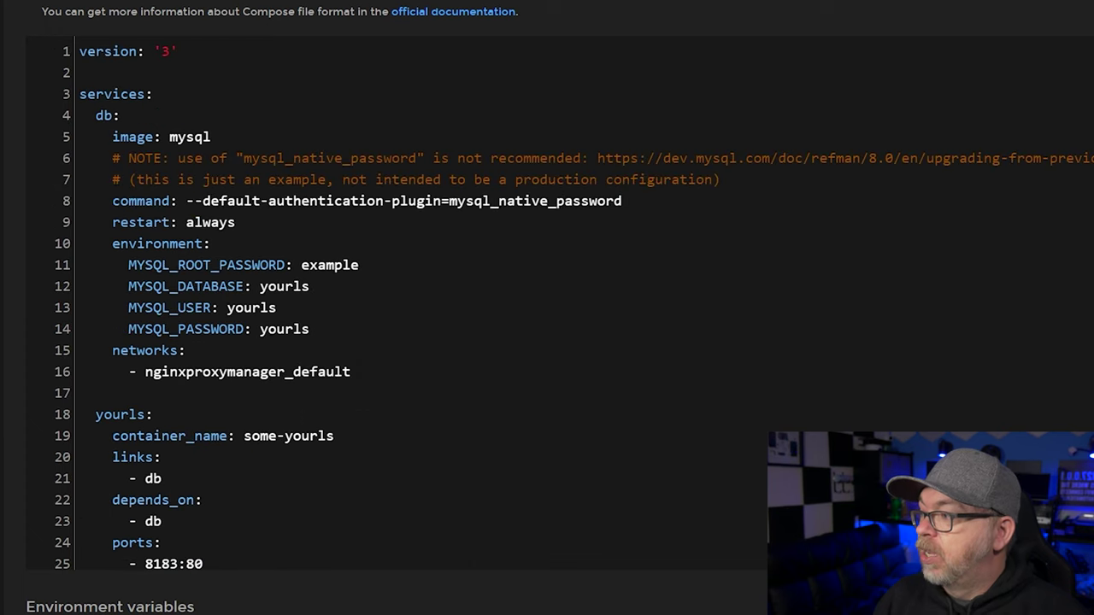
End the yourls compose YAML with nginxproxymanager_default as an external network, then review it
{"action": "double_click", "coordinate": [103, 115]}
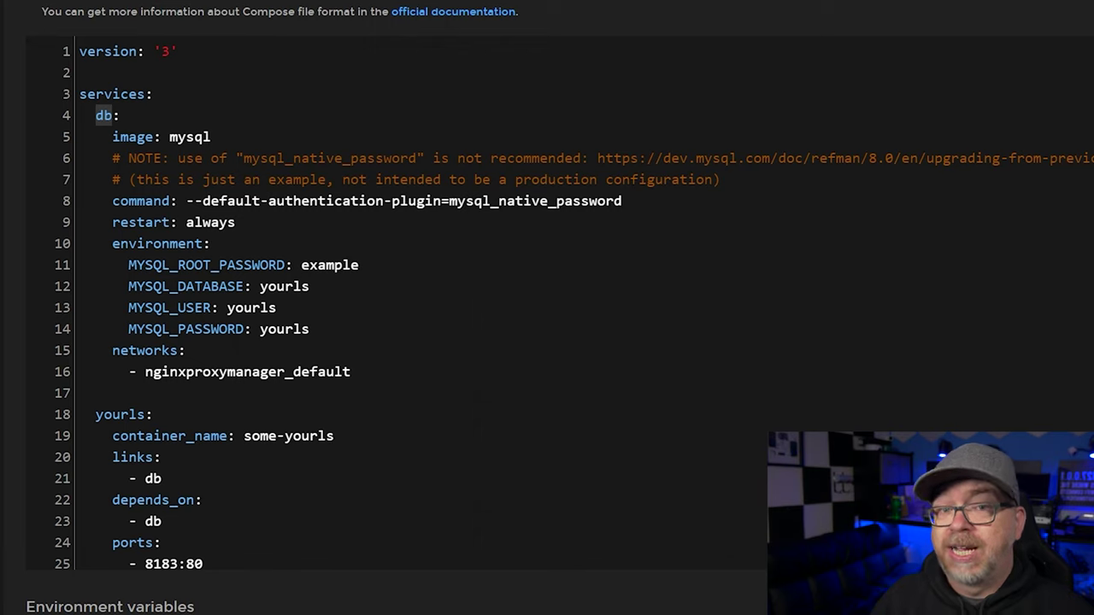
{"action": "scroll", "coordinate": [385, 308], "scroll_direction": "down", "scroll_amount": 5}
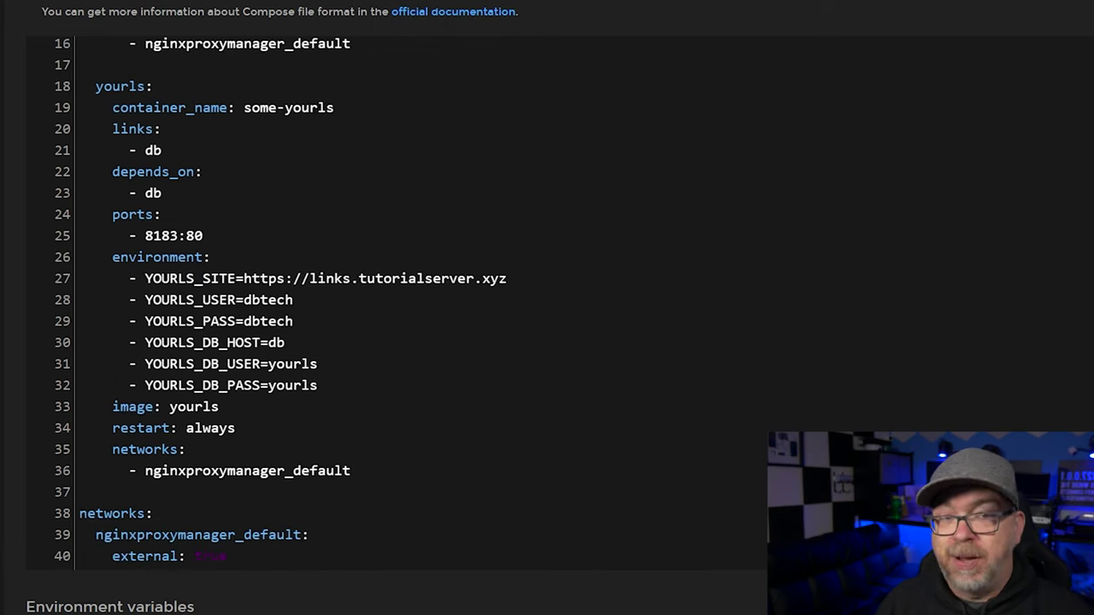
{"action": "scroll", "coordinate": [384, 308], "scroll_direction": "up", "scroll_amount": 5}
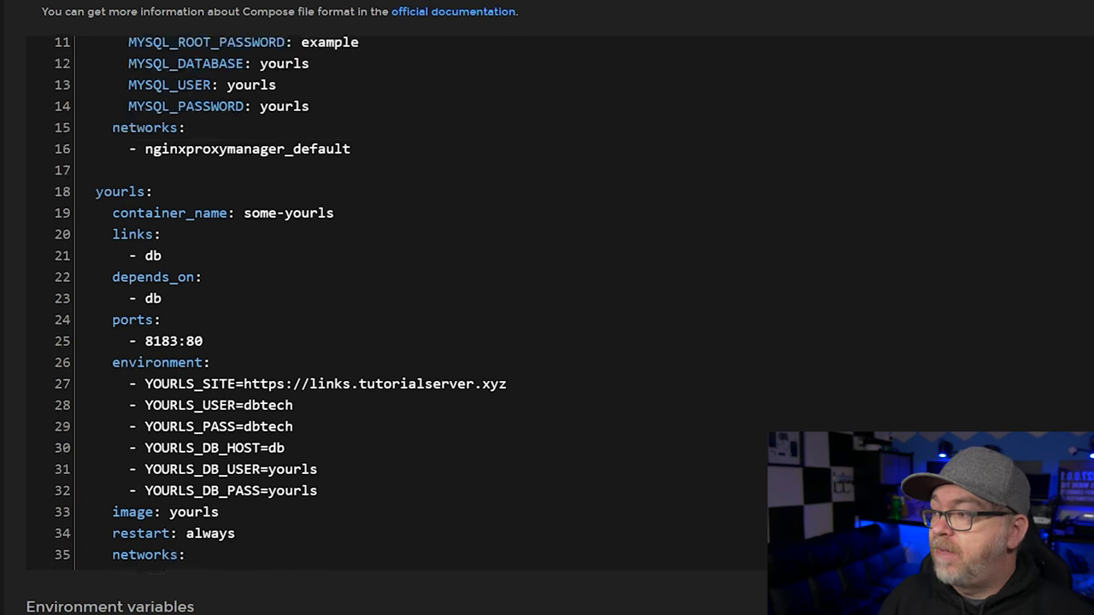
{"action": "left_click_drag", "start_coordinate": [193, 307], "coordinate": [270, 329]}
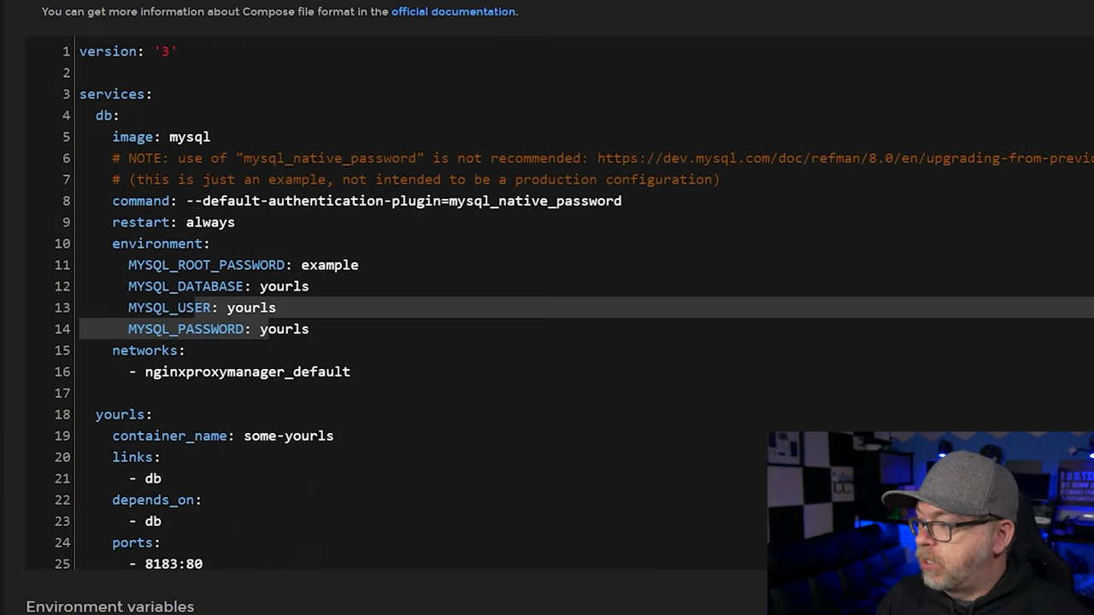
{"action": "scroll", "coordinate": [385, 308], "scroll_direction": "down", "scroll_amount": 5}
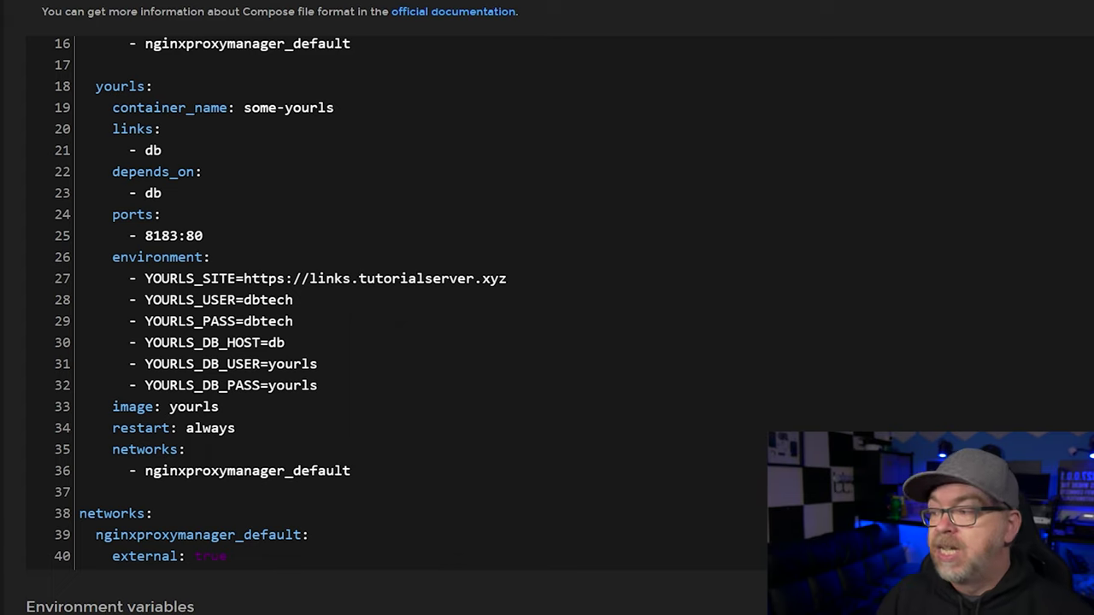
{"action": "left_click", "coordinate": [227, 557]}
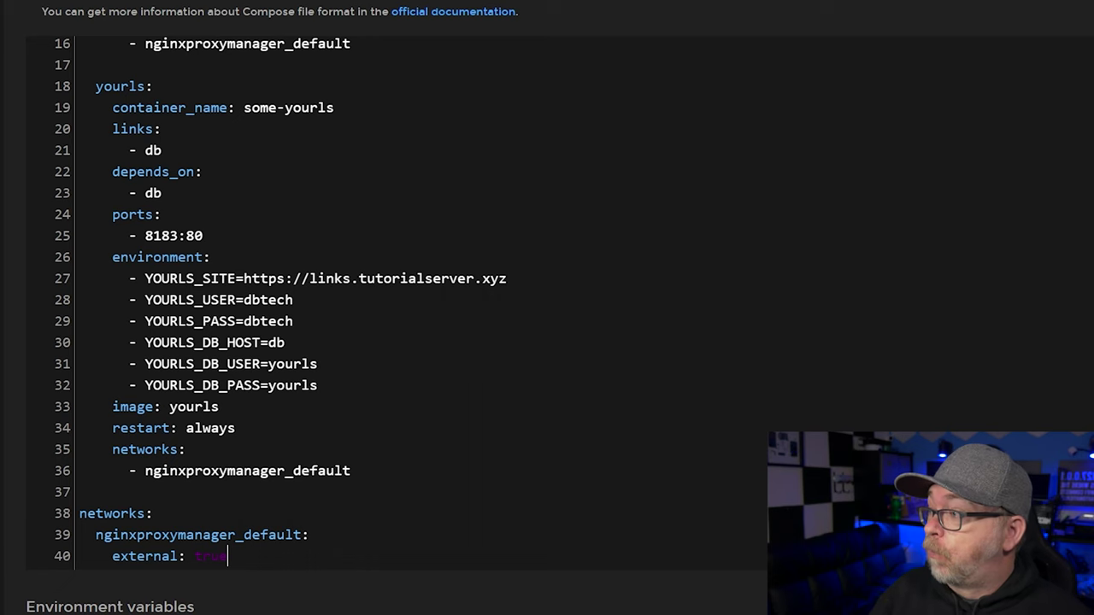
{"action": "scroll", "coordinate": [564, 308], "scroll_direction": "up", "scroll_amount": 5}
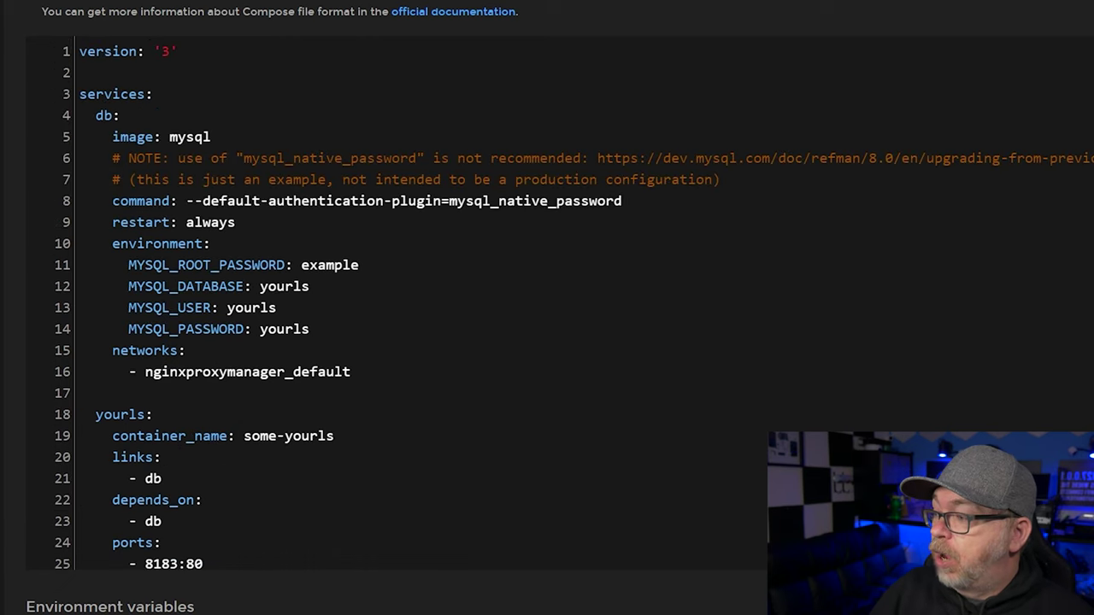
{"action": "scroll", "coordinate": [547, 308], "scroll_direction": "down", "scroll_amount": 5}
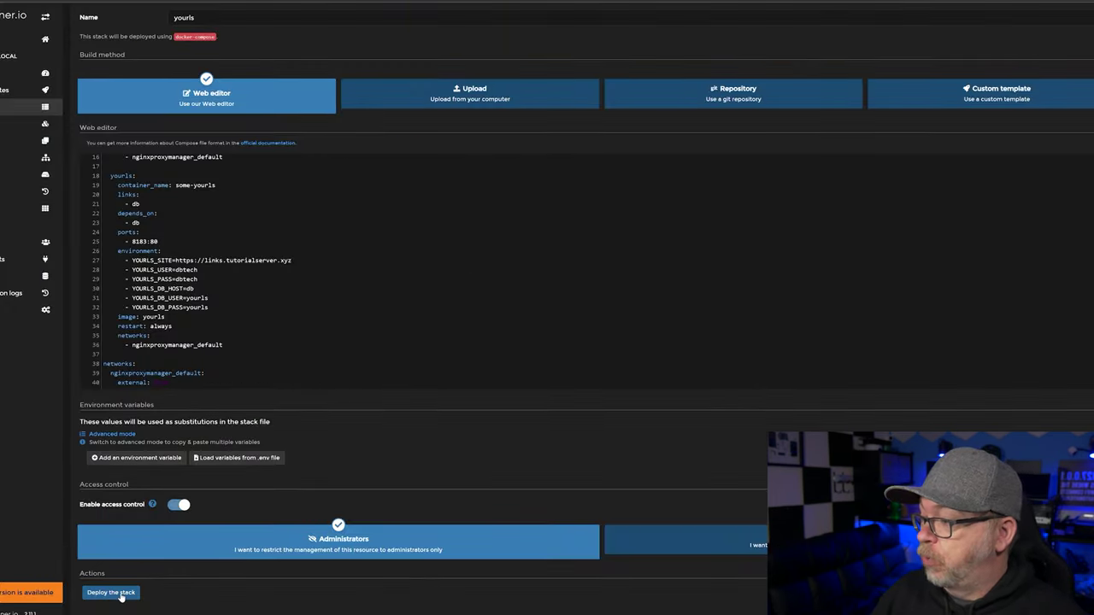
Deploy the yourls stack and view its running some-yourls and yourls_db_1 containers
{"action": "left_click", "coordinate": [111, 593]}
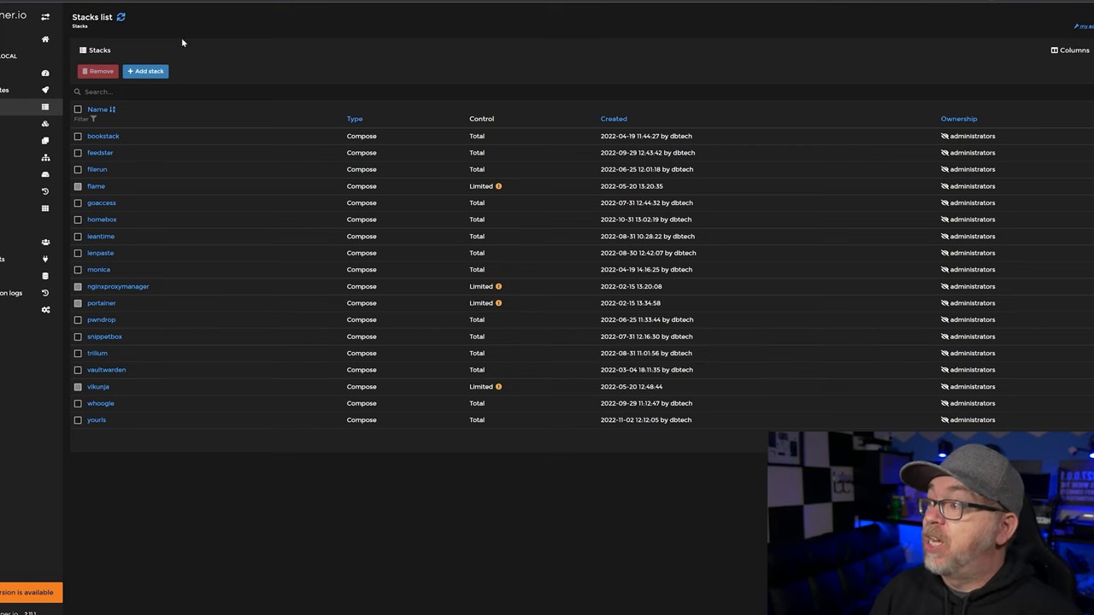
{"action": "left_click", "coordinate": [96, 421]}
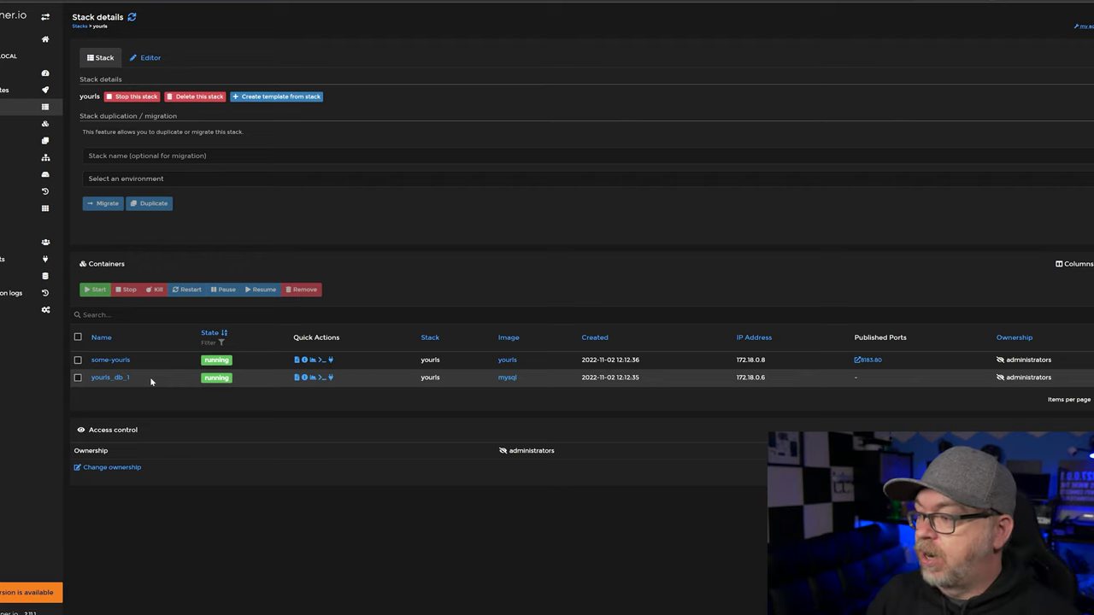
Confirm yourls_db_1's log shows 'ready for connections', then check the some-yourls container log
{"action": "left_click", "coordinate": [297, 379]}
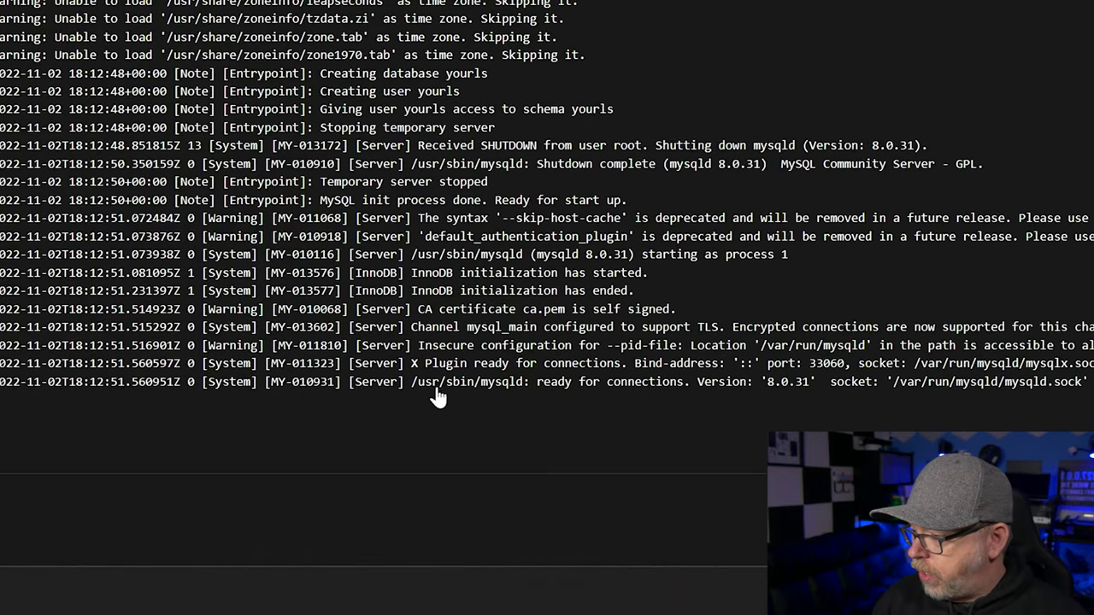
{"action": "left_click_drag", "start_coordinate": [558, 391], "coordinate": [684, 391]}
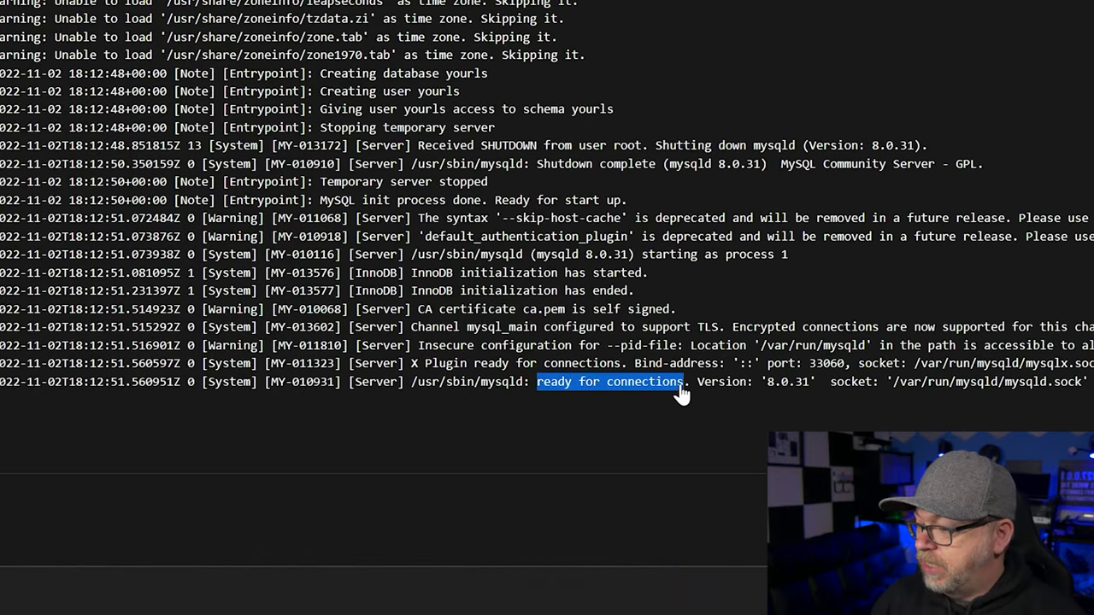
{"action": "left_click", "coordinate": [683, 392]}
{"action": "key", "text": "alt+Left"}
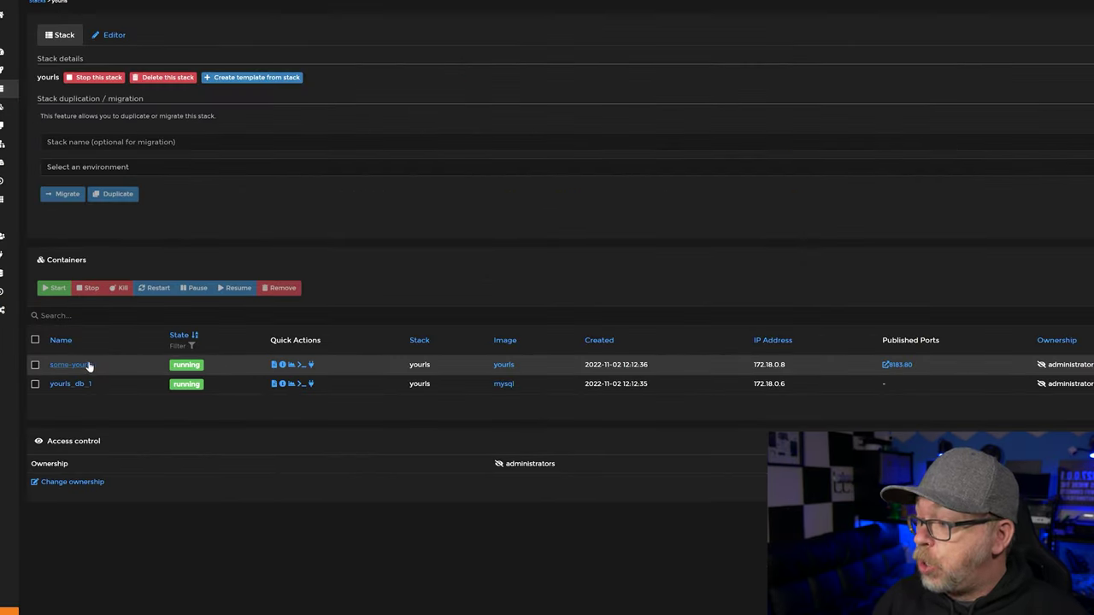
{"action": "left_click", "coordinate": [274, 365]}
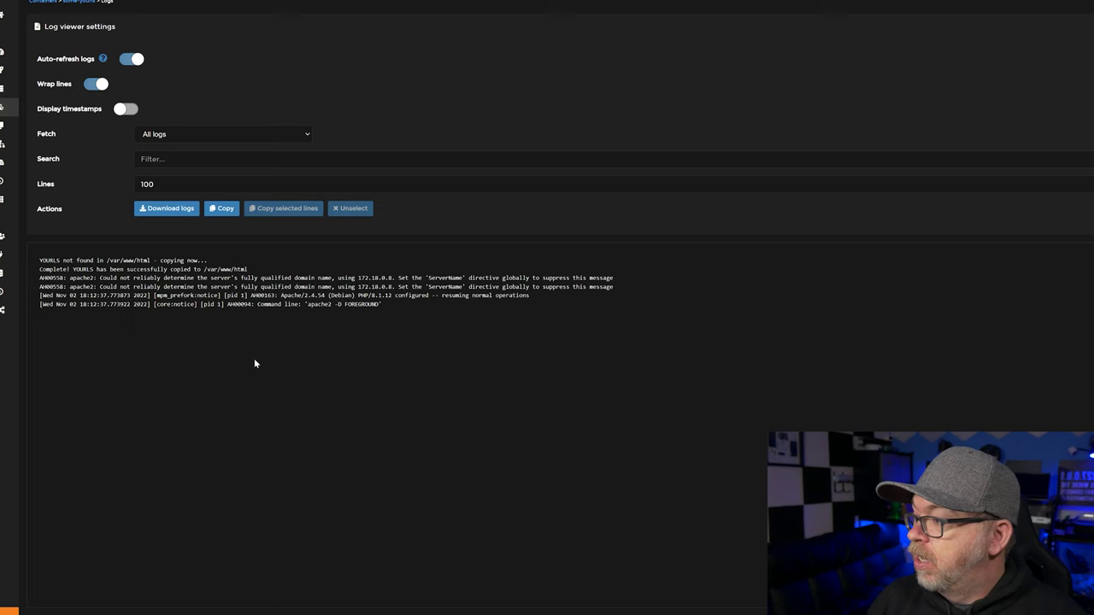
{"action": "left_click", "coordinate": [346, 306]}
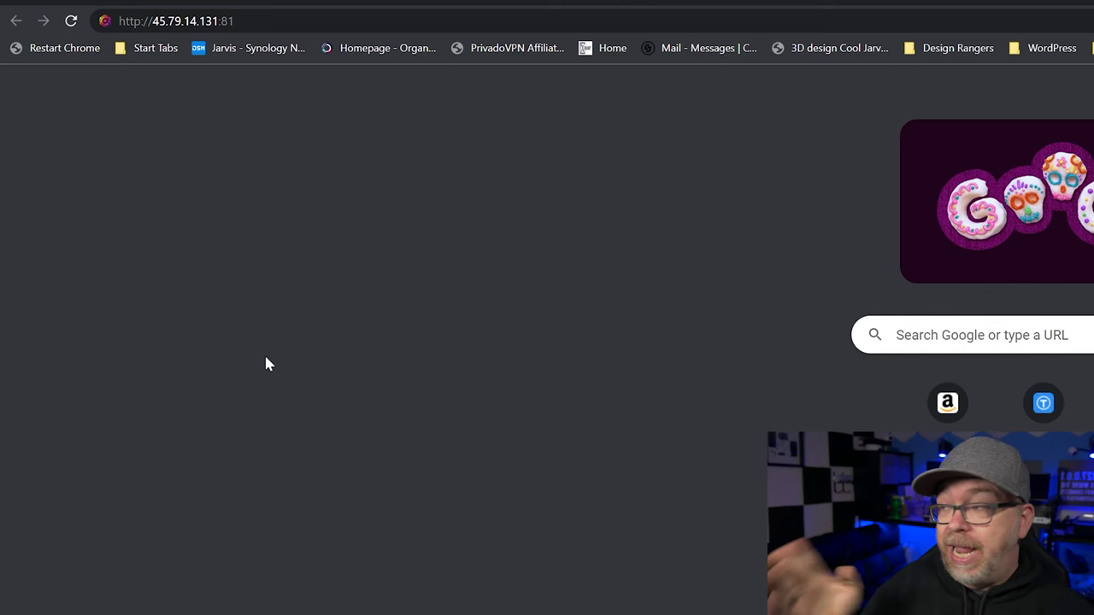
Load Nginx Proxy Manager at the server's IP on port 81
{"action": "left_click", "coordinate": [307, 21]}
{"action": "key", "text": "Return"}
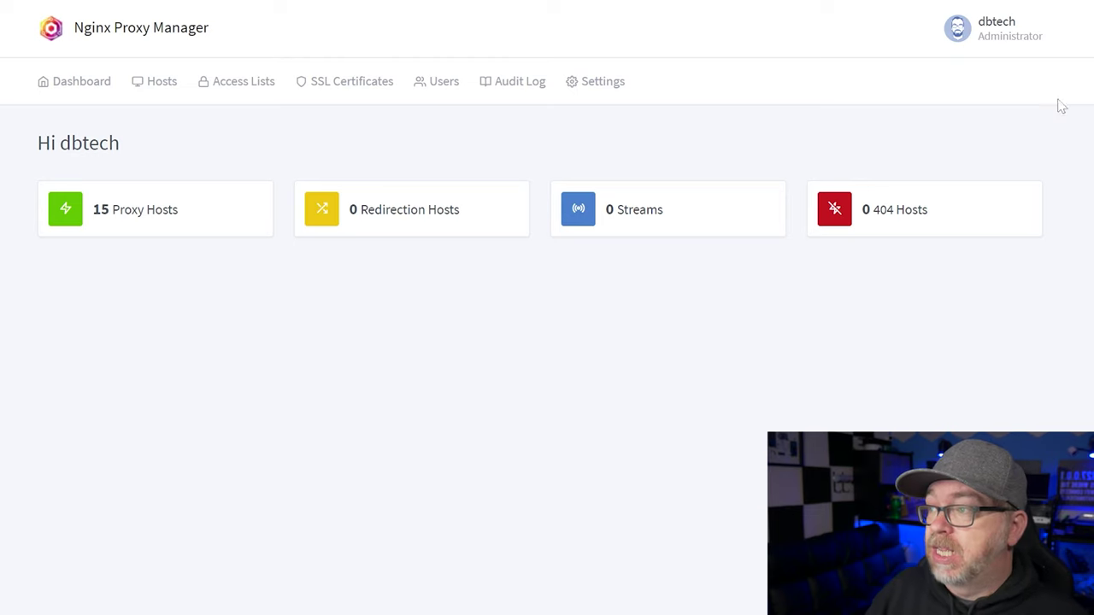
Request a Let's Encrypt certificate for links.tutorialserver.xyz after testing reachability and accepting the ToS
{"action": "left_click", "coordinate": [334, 103]}
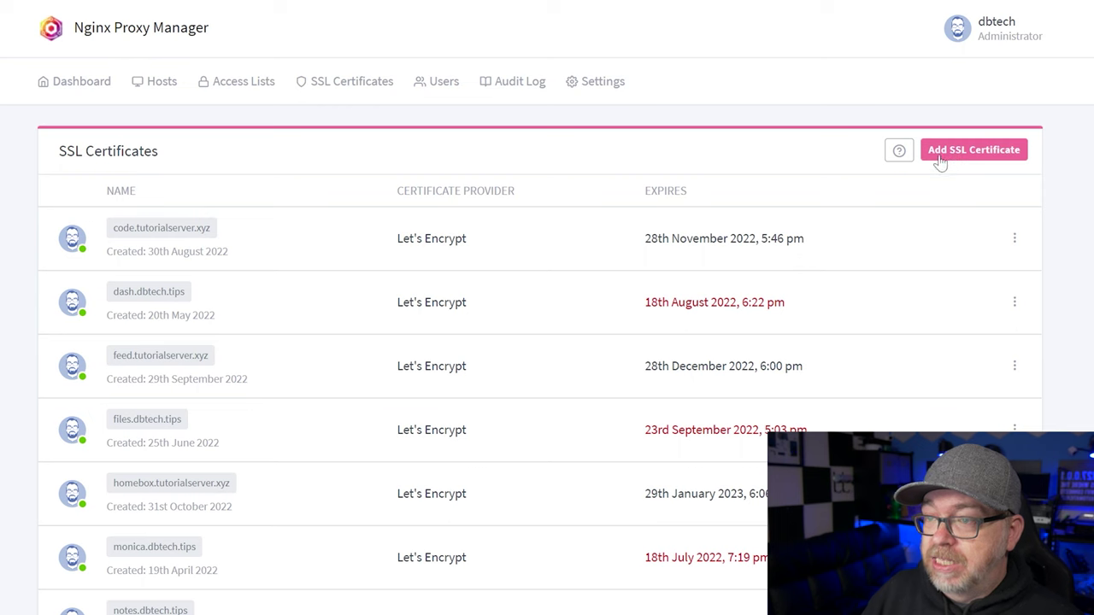
{"action": "left_click", "coordinate": [1007, 152]}
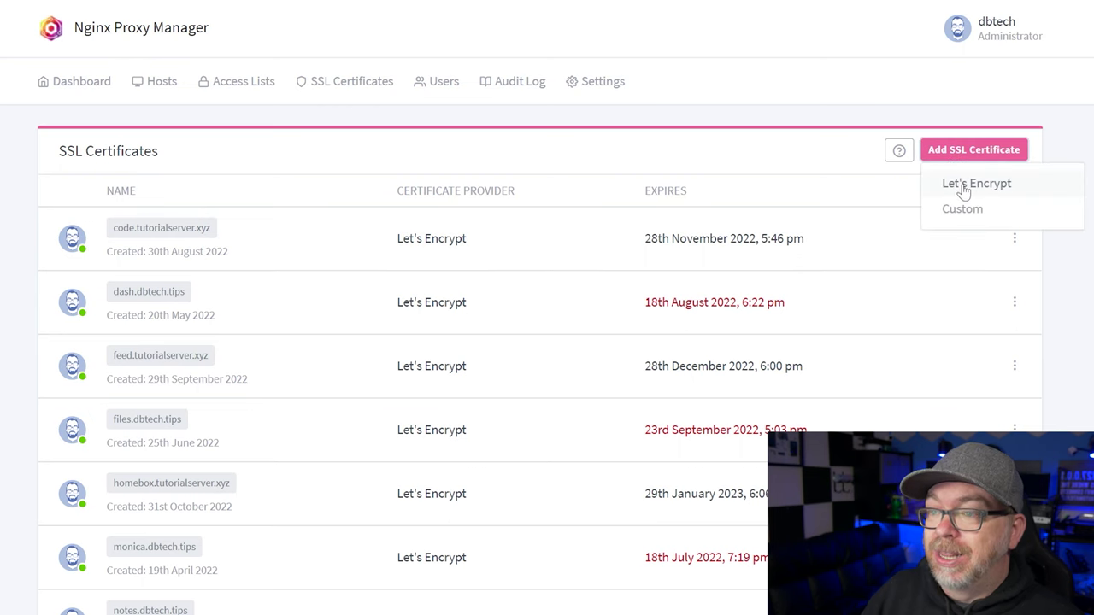
{"action": "left_click", "coordinate": [976, 183]}
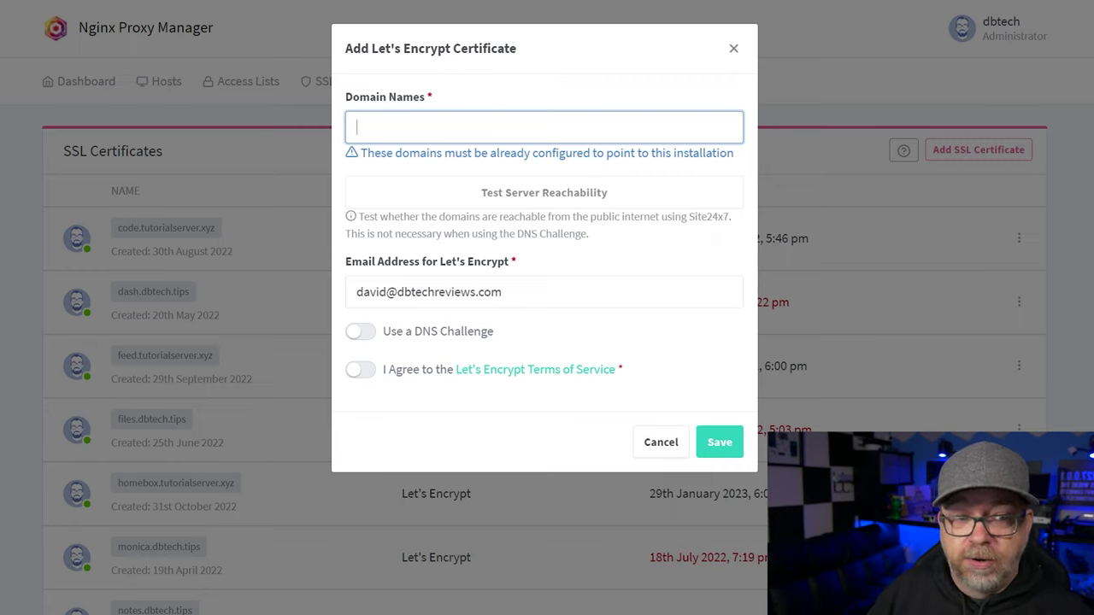
{"action": "type", "text": "links.tutorialserver.xyz"}
{"action": "key", "text": "Return"}
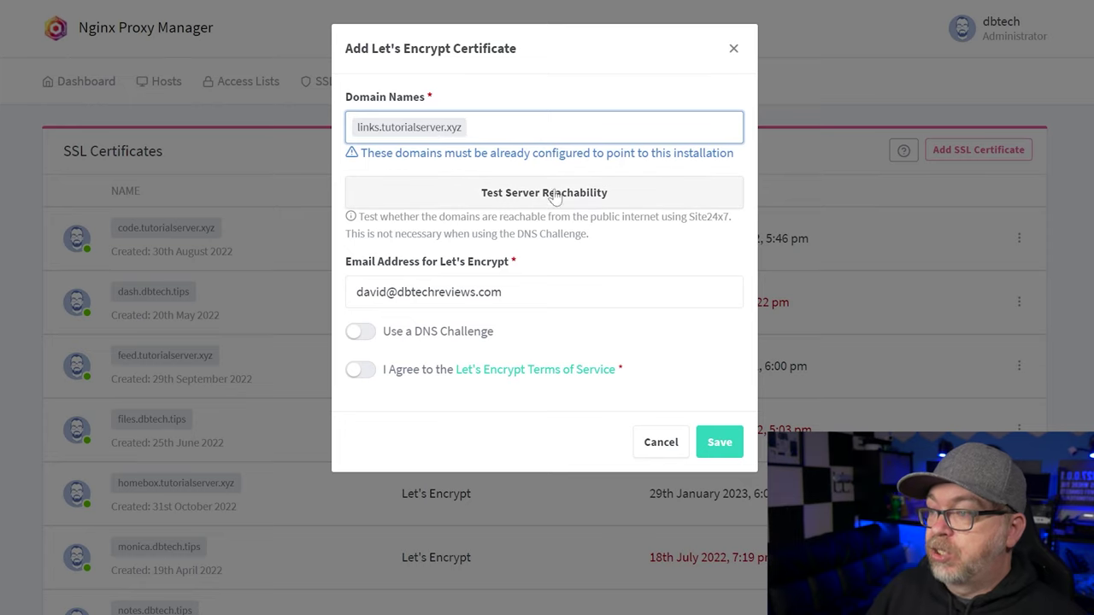
{"action": "left_click", "coordinate": [619, 196]}
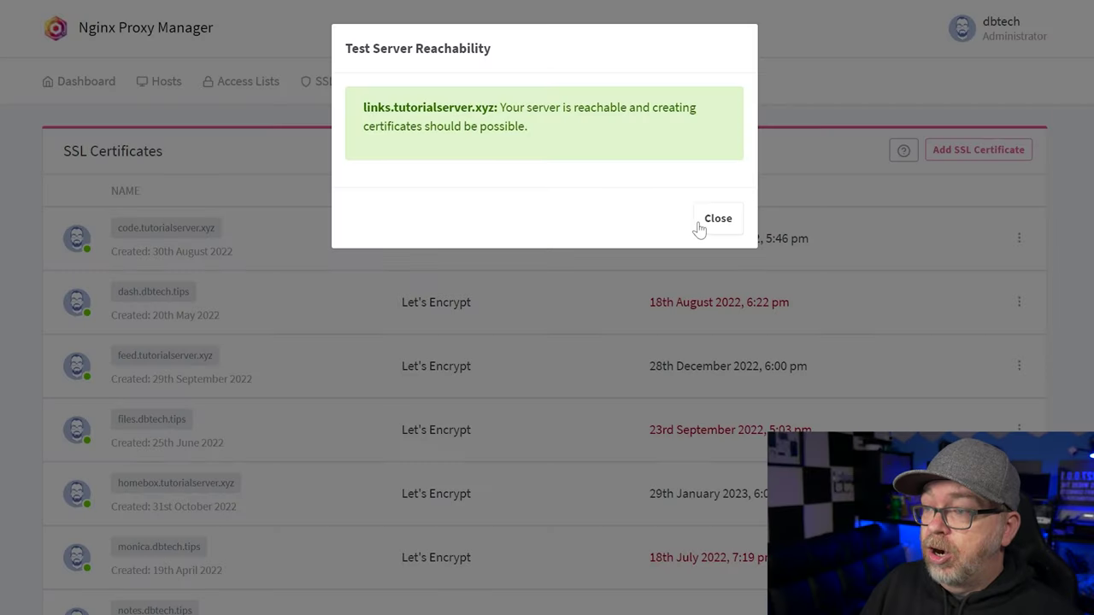
{"action": "left_click", "coordinate": [716, 219]}
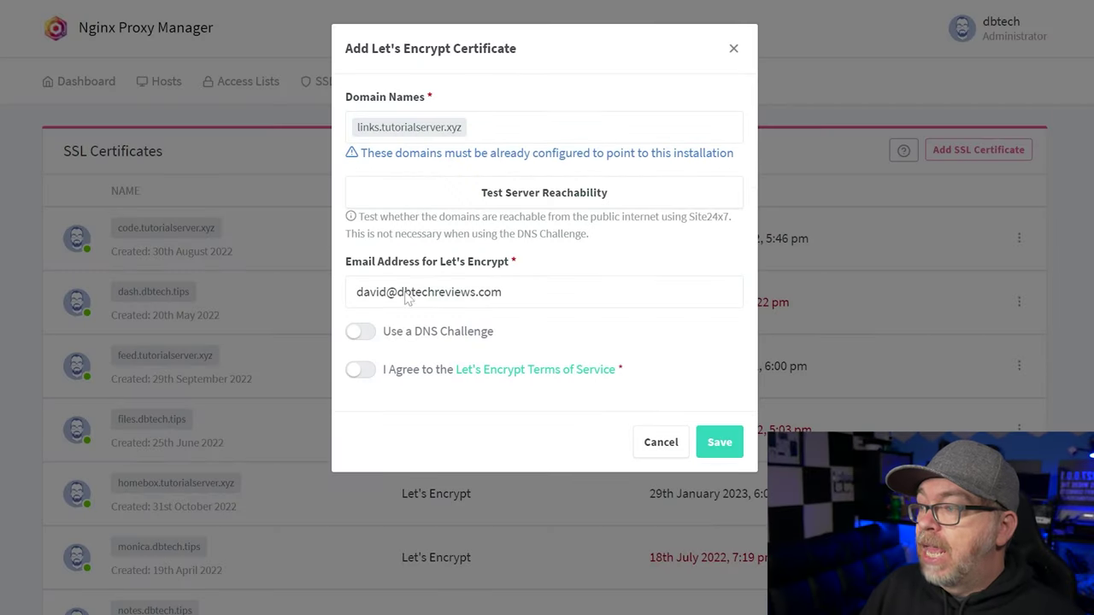
{"action": "left_click", "coordinate": [358, 371]}
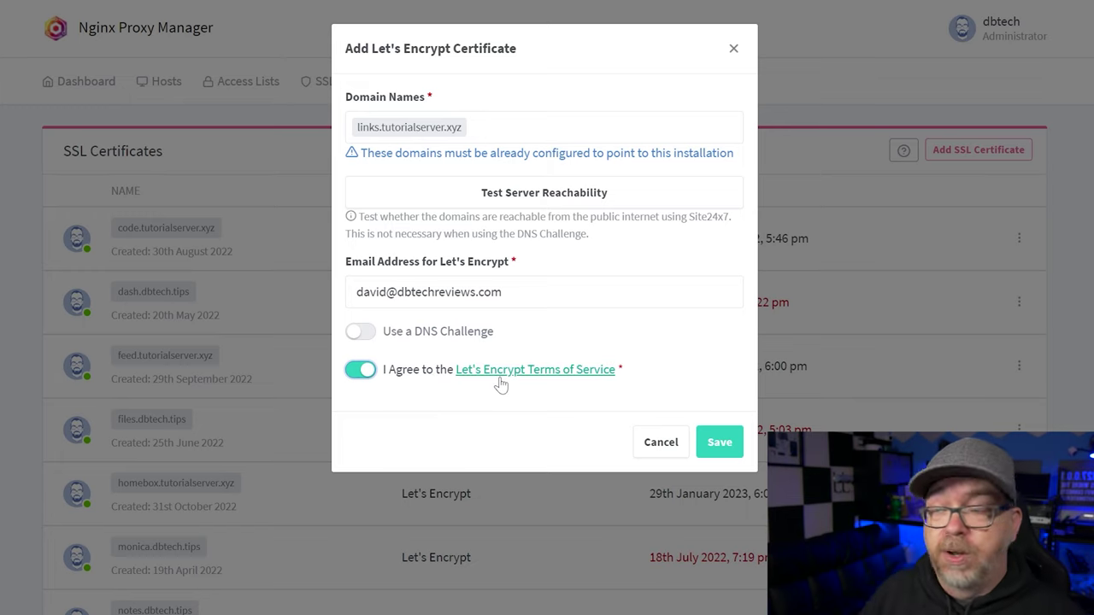
{"action": "left_click", "coordinate": [716, 445]}
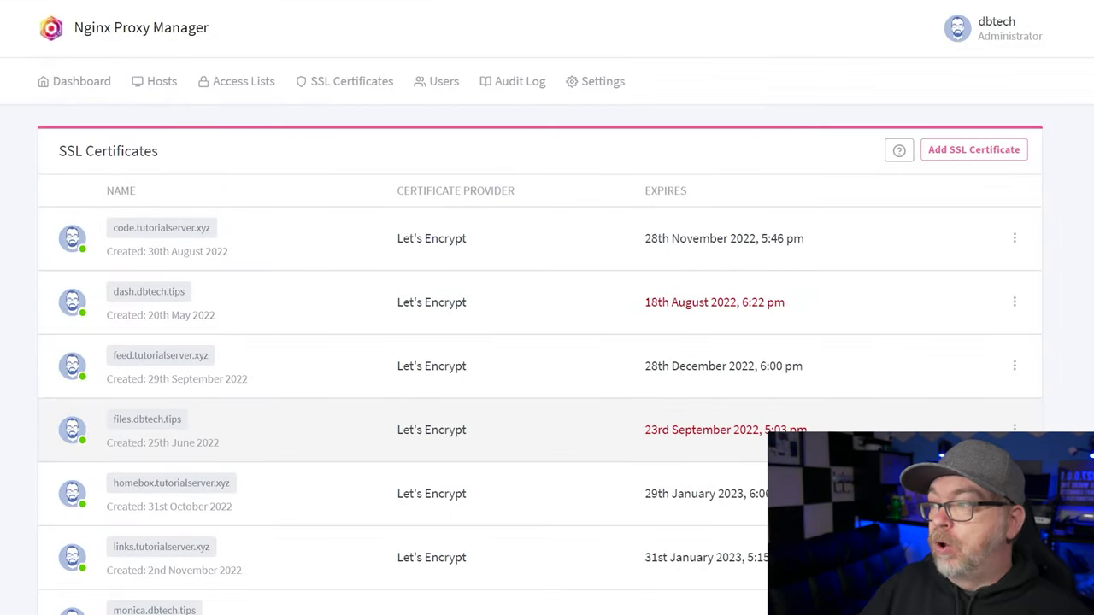
{"action": "left_click", "coordinate": [164, 87]}
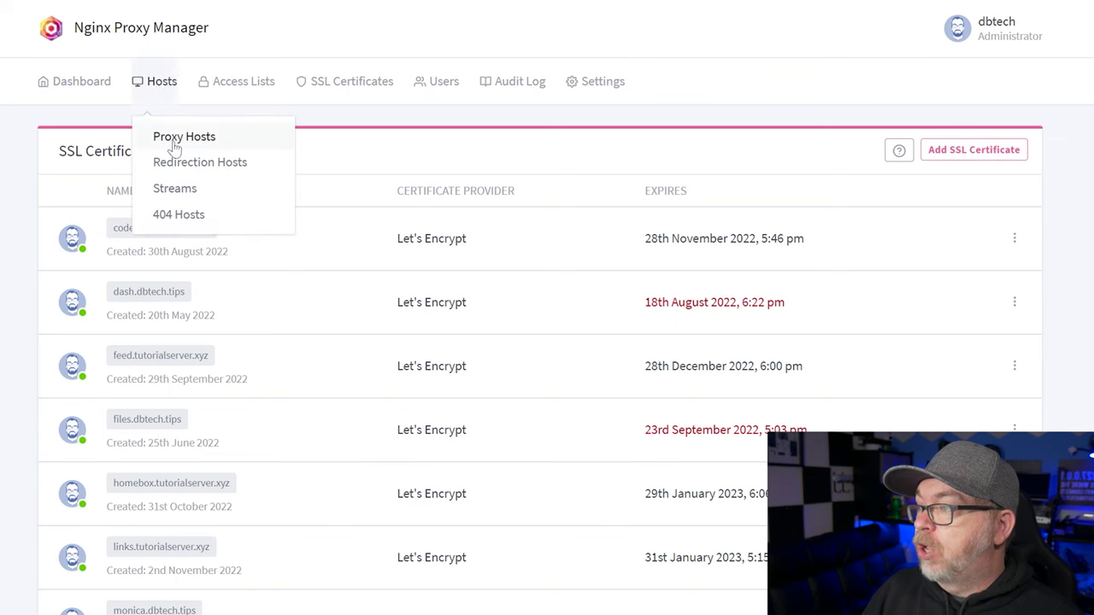
Start a new proxy host with the domain links.tutorialserver.xyz
{"action": "left_click", "coordinate": [168, 142]}
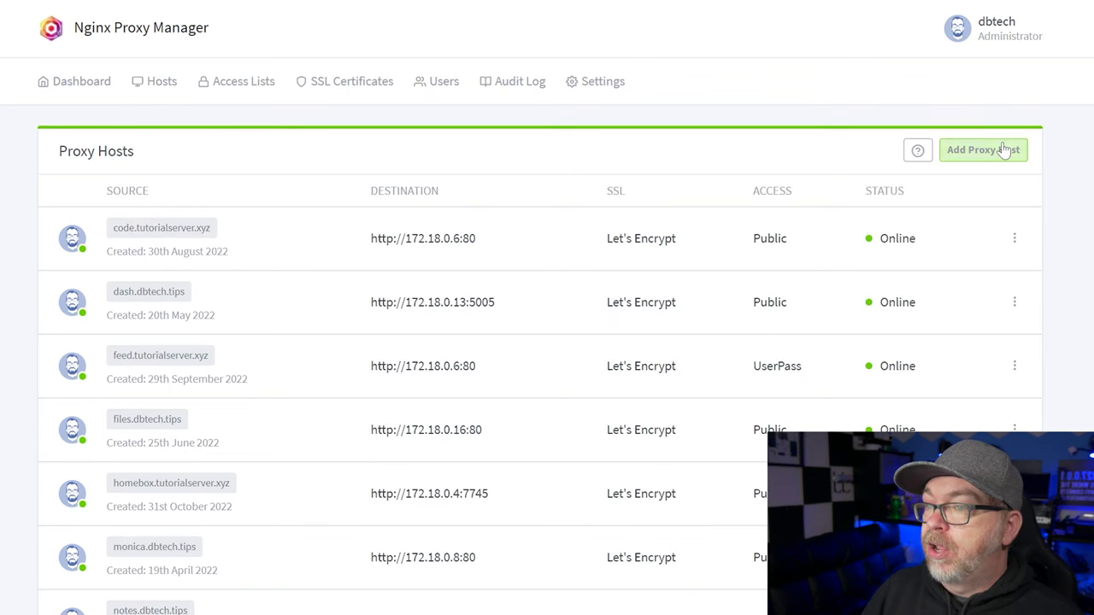
{"action": "left_click", "coordinate": [996, 152]}
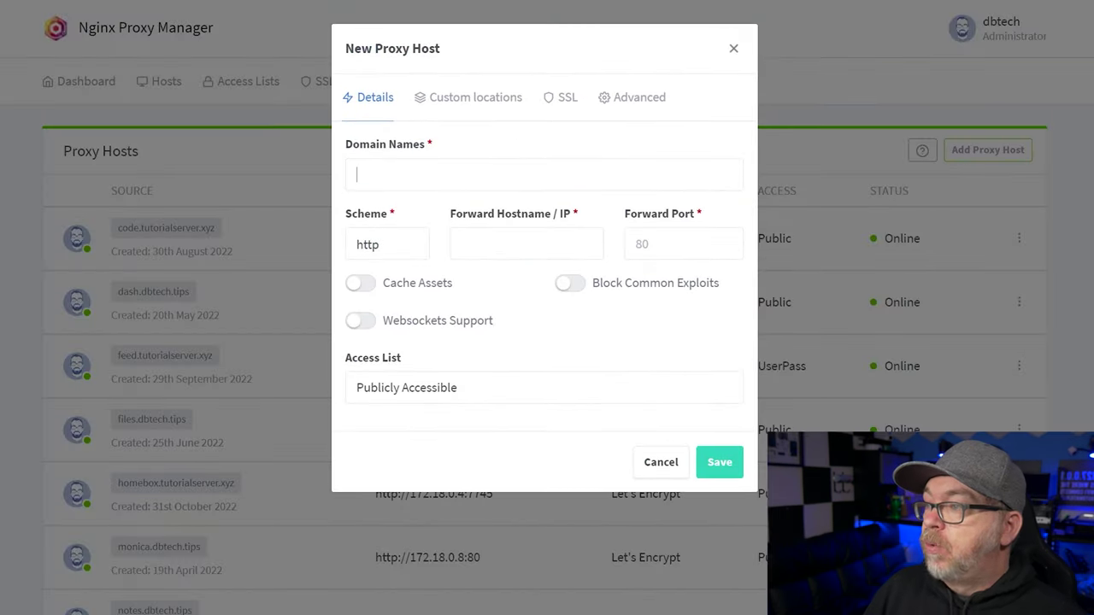
{"action": "type", "text": "links.tutorialserver.xyz"}
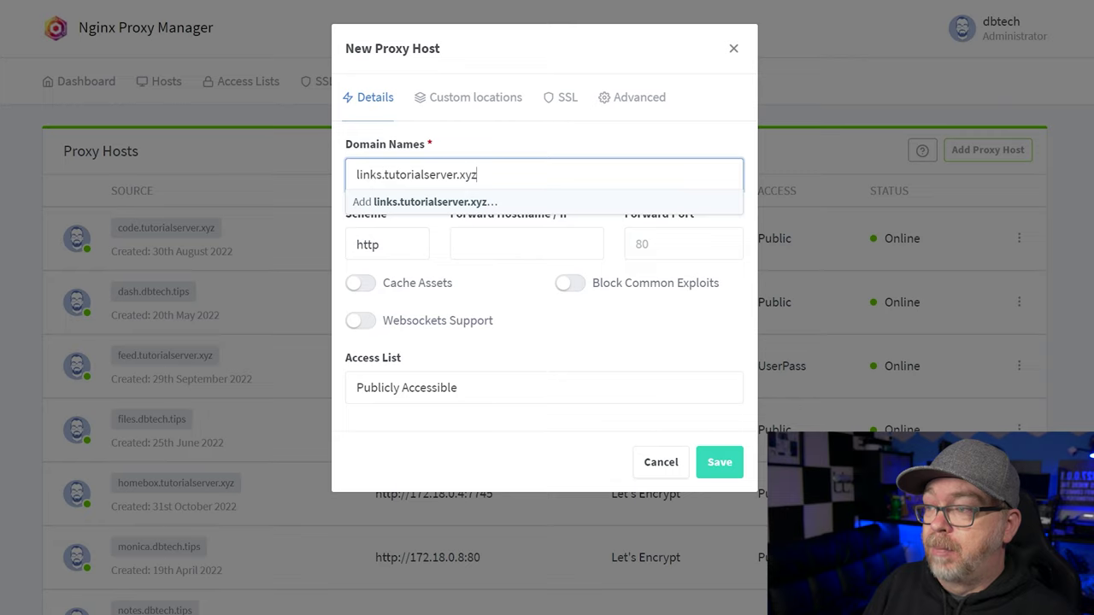
{"action": "key", "text": "Return"}
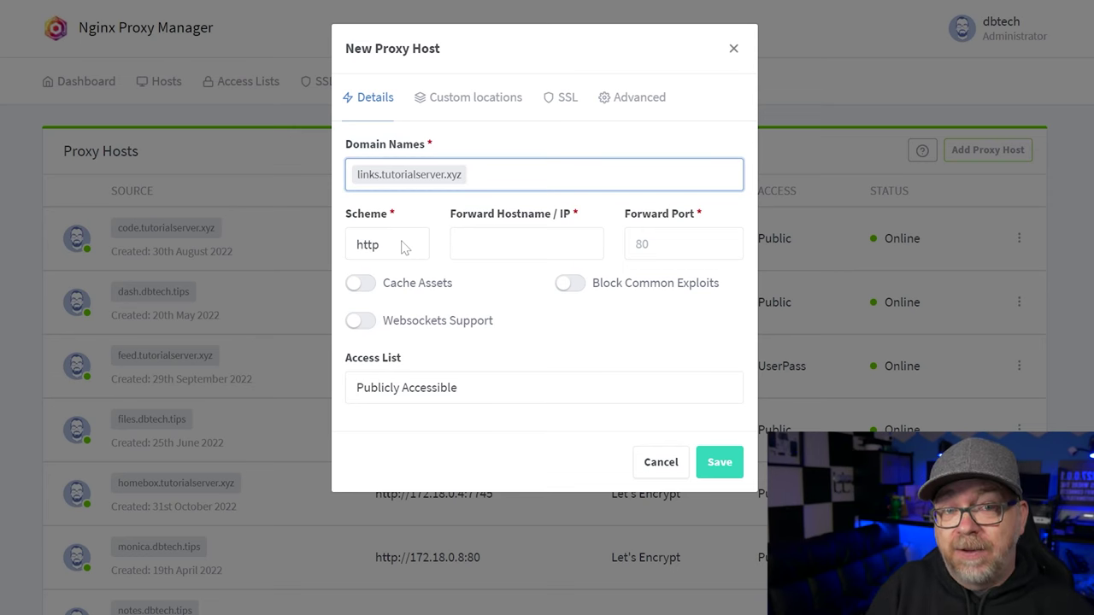
Keep the http scheme and forward to the YOURLS container IP 172.18.0.8 copied from Portainer
{"action": "left_click", "coordinate": [403, 246]}
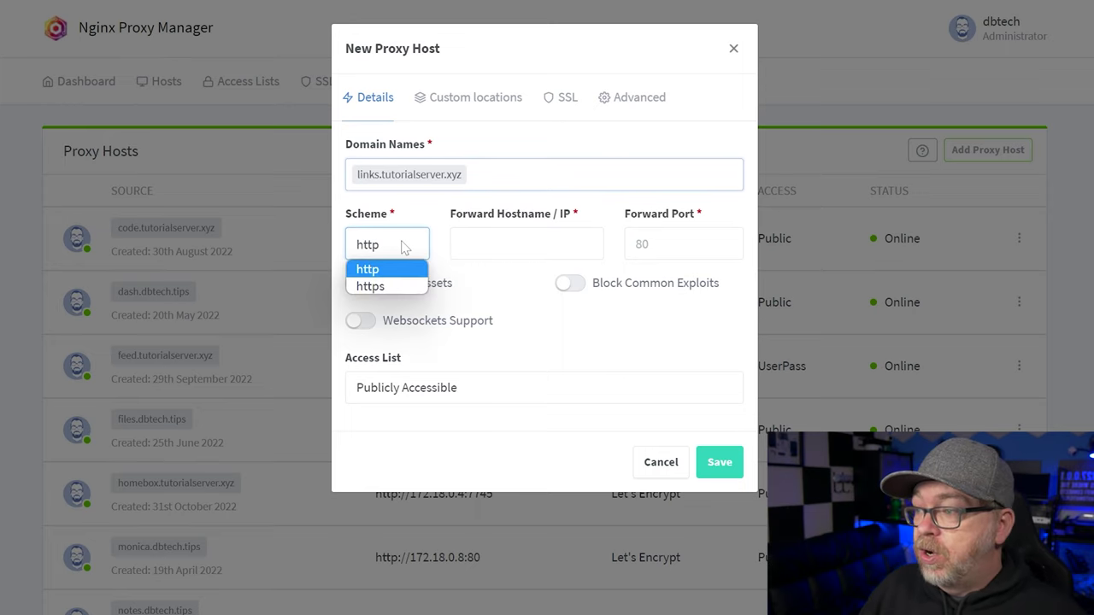
{"action": "left_click", "coordinate": [392, 287]}
{"action": "key", "text": "Up"}
{"action": "key", "text": "Tab"}
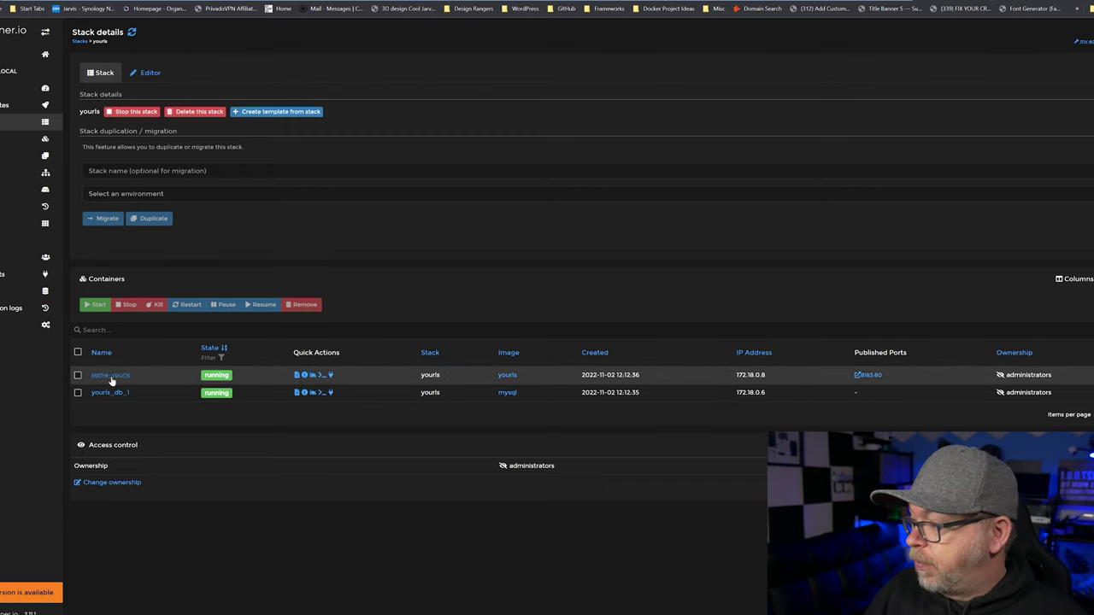
{"action": "double_click", "coordinate": [744, 377]}
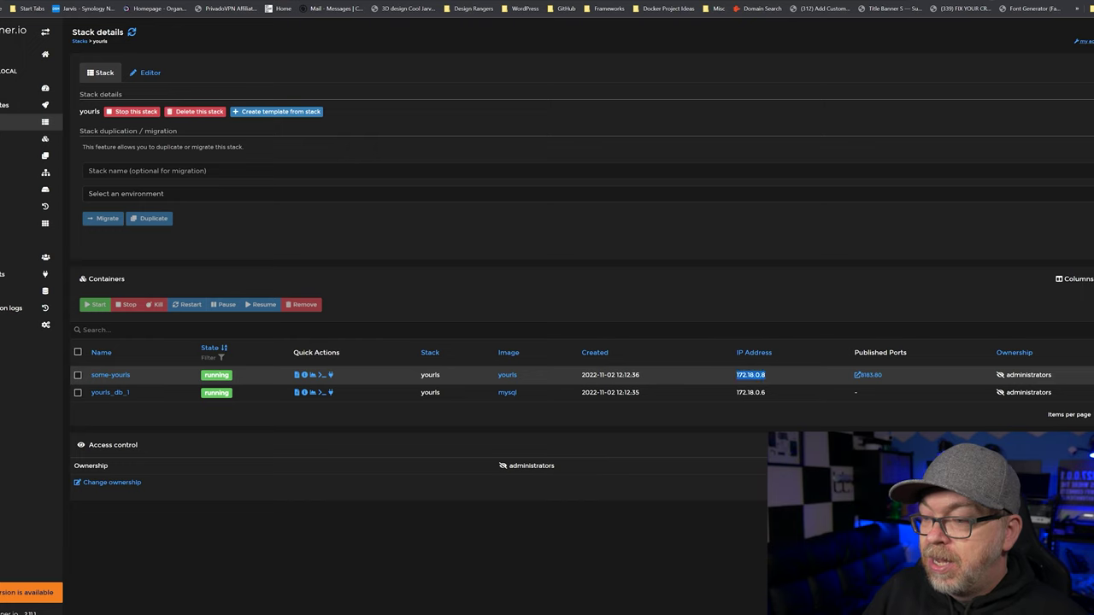
{"action": "right_click", "coordinate": [752, 376]}
{"action": "left_click", "coordinate": [774, 383]}
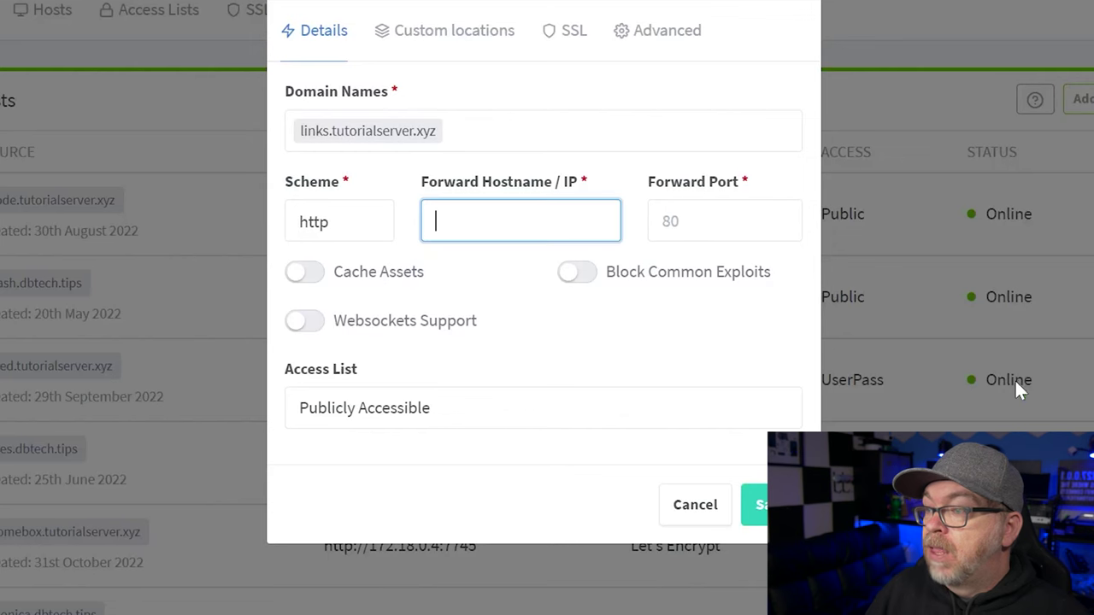
{"action": "key", "text": "ctrl+v"}
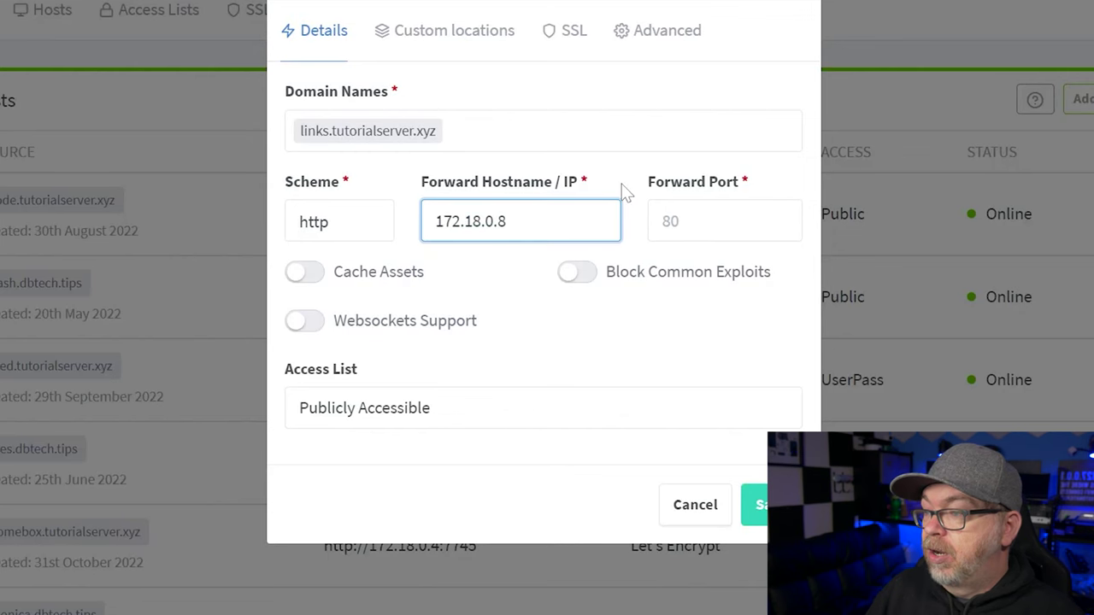
Set forward port 80 and enable Cache Assets, Websockets Support and Block Common Exploits
{"action": "key", "text": "Home"}
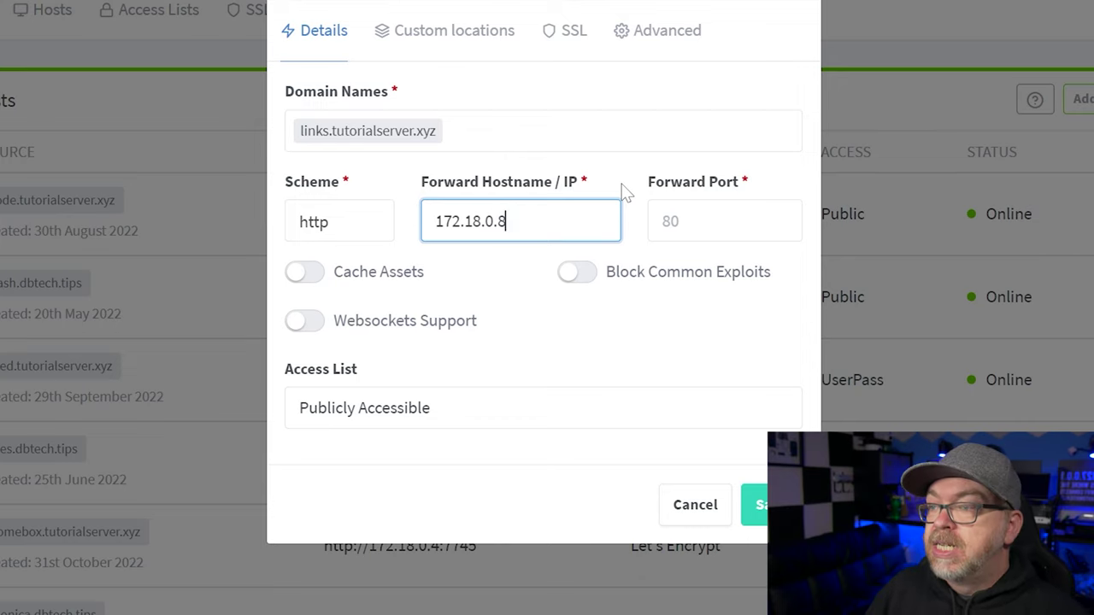
{"action": "left_click", "coordinate": [709, 221]}
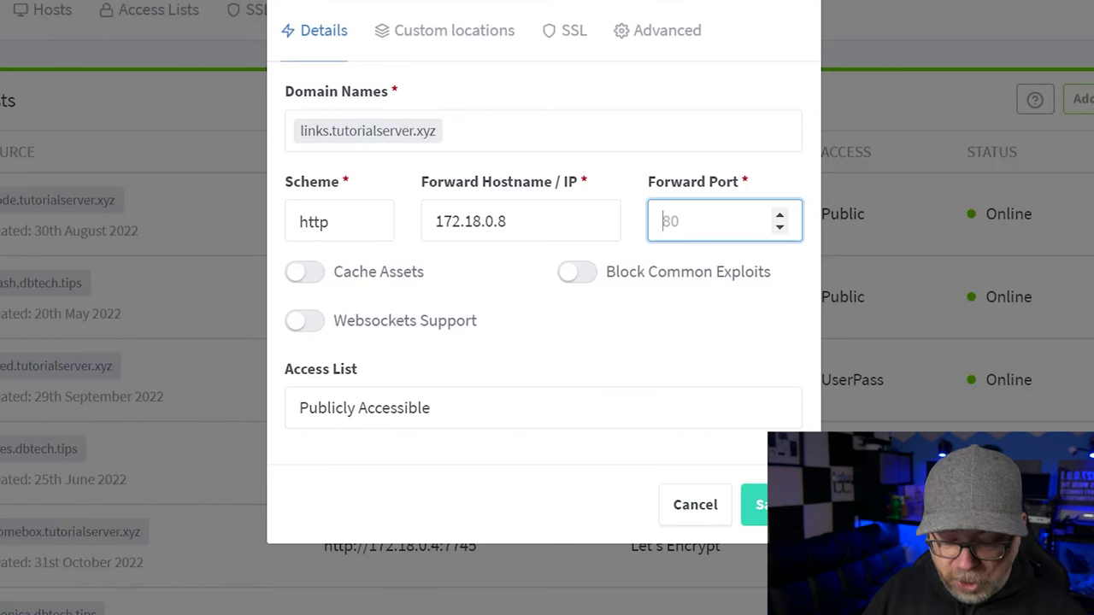
{"action": "type", "text": "80"}
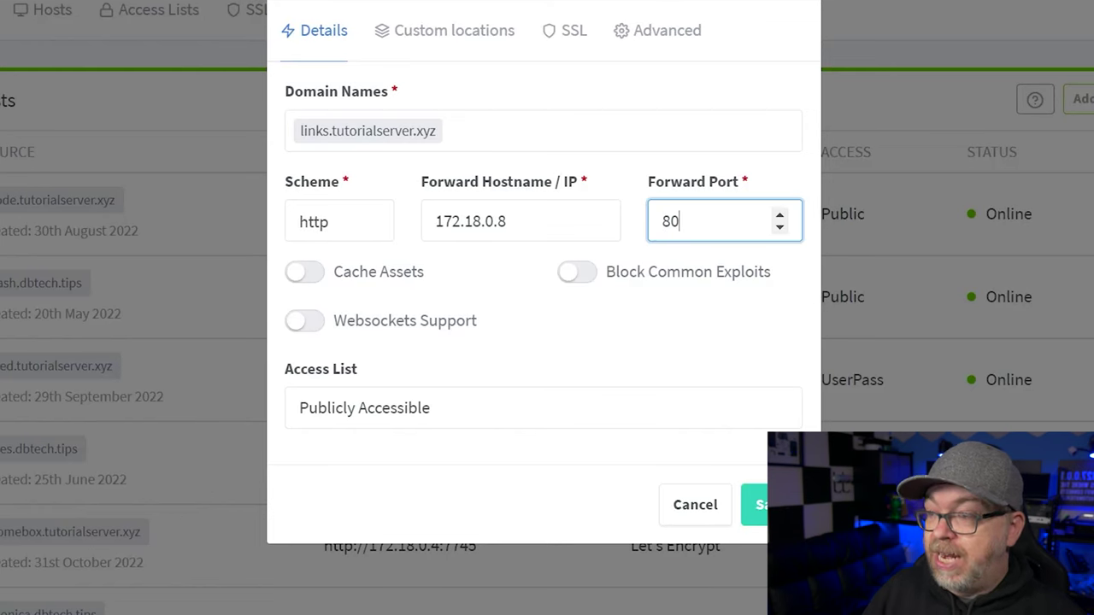
{"action": "left_click", "coordinate": [409, 278]}
{"action": "left_click", "coordinate": [399, 322]}
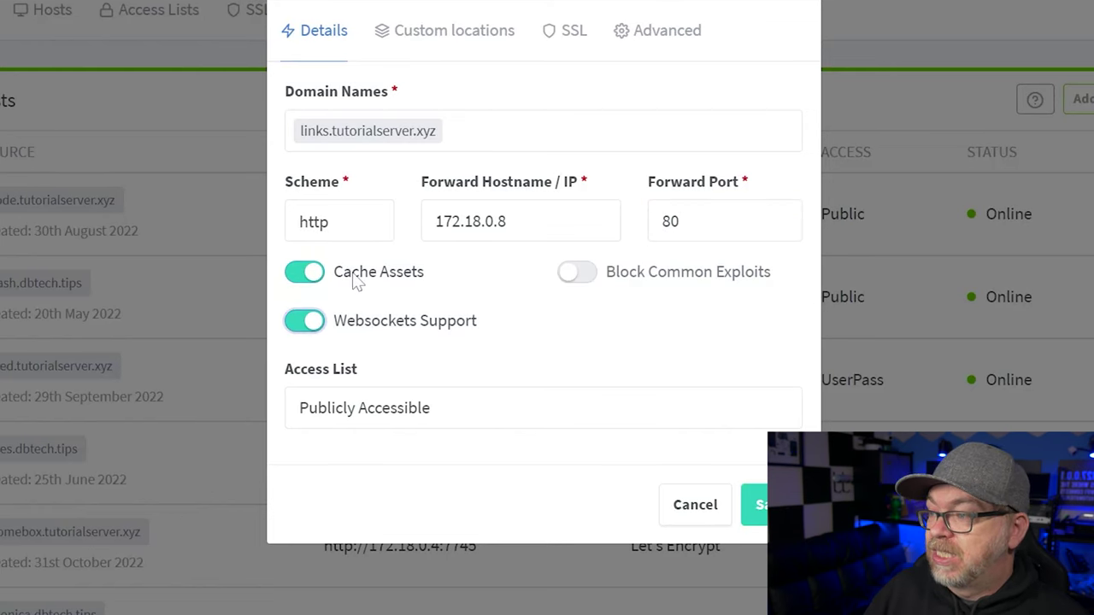
{"action": "left_click", "coordinate": [575, 281]}
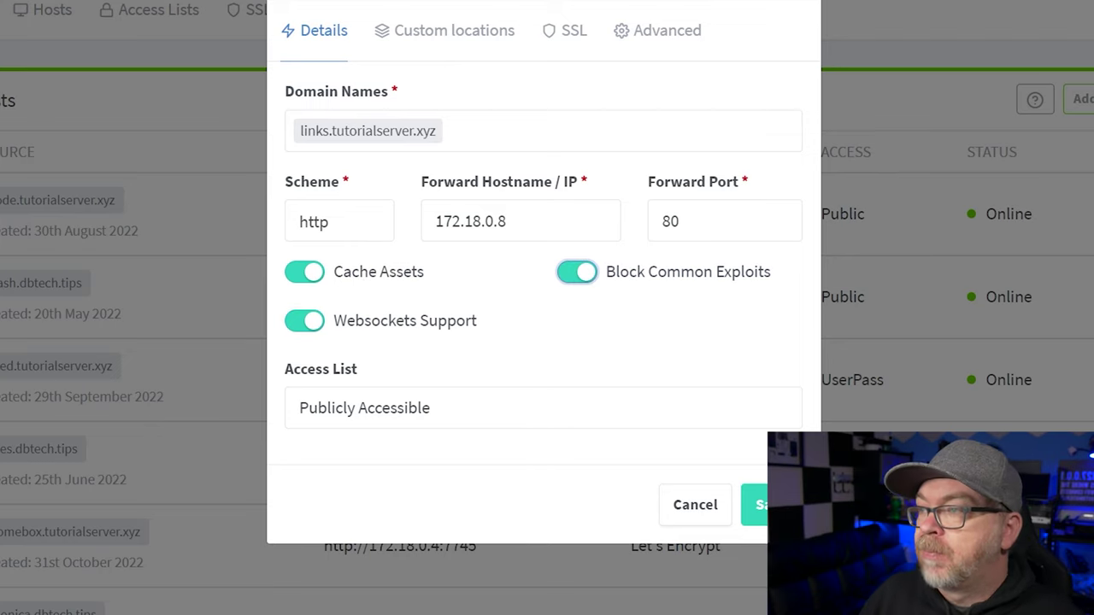
{"action": "left_click", "coordinate": [563, 40]}
{"action": "left_click", "coordinate": [475, 137]}
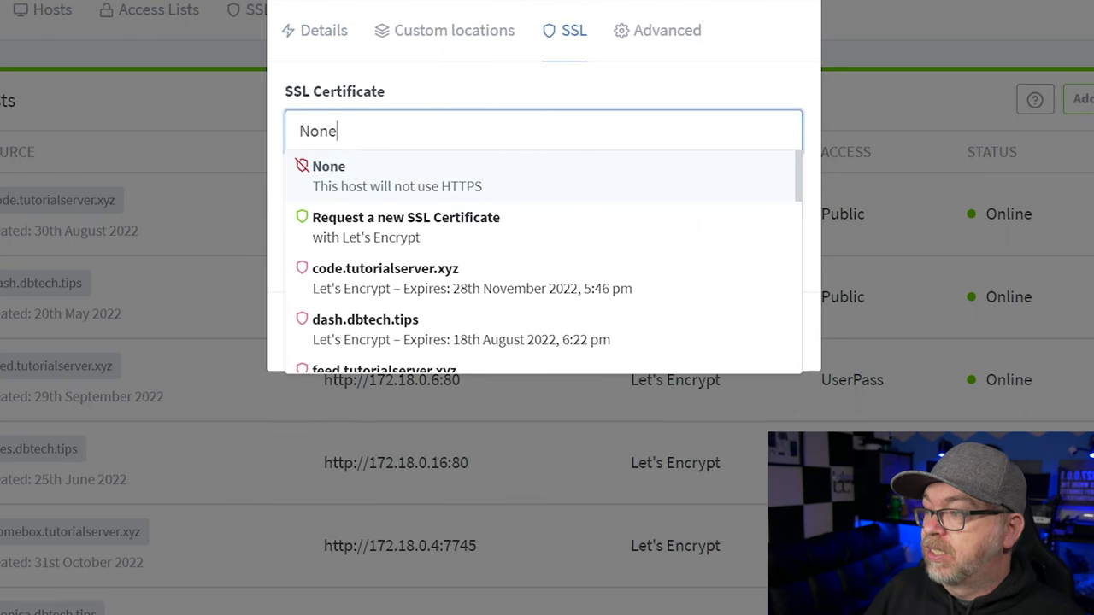
Use the links.tutorialserver.xyz certificate with Force SSL, HTTP/2, HSTS and HSTS Subdomains, and save
{"action": "scroll", "coordinate": [464, 265], "scroll_direction": "down", "scroll_amount": 4}
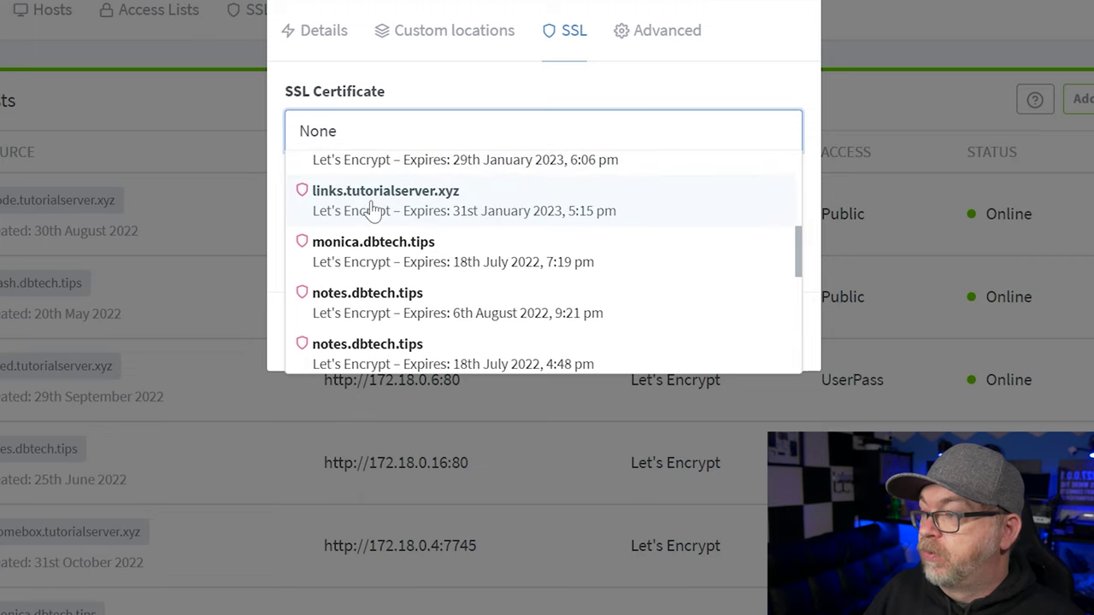
{"action": "left_click", "coordinate": [368, 208]}
{"action": "left_click", "coordinate": [361, 186]}
{"action": "left_click", "coordinate": [357, 228]}
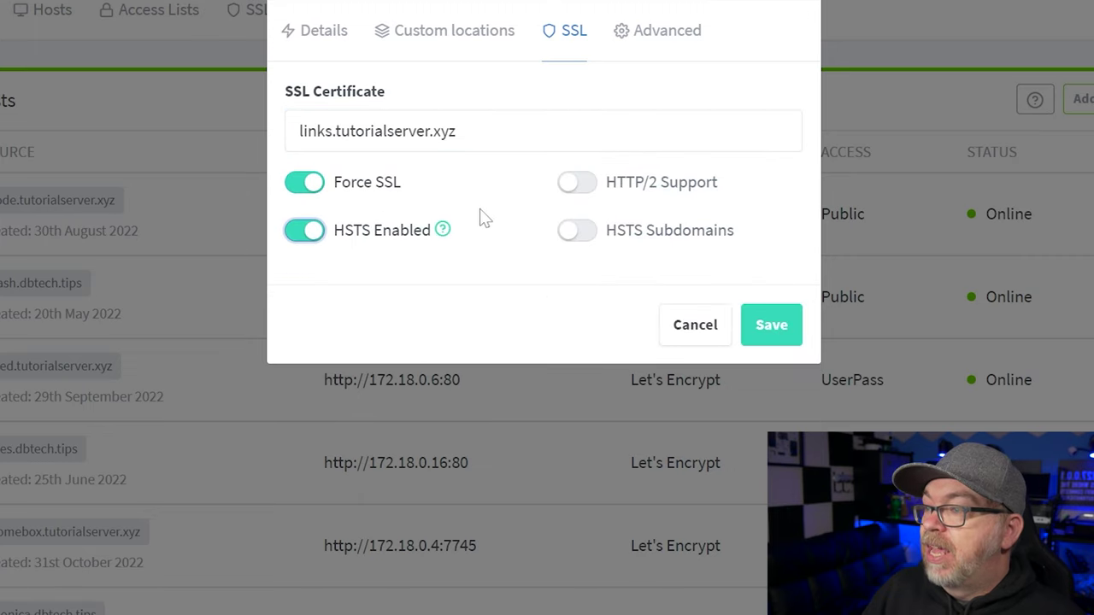
{"action": "left_click", "coordinate": [573, 183]}
{"action": "left_click", "coordinate": [588, 239]}
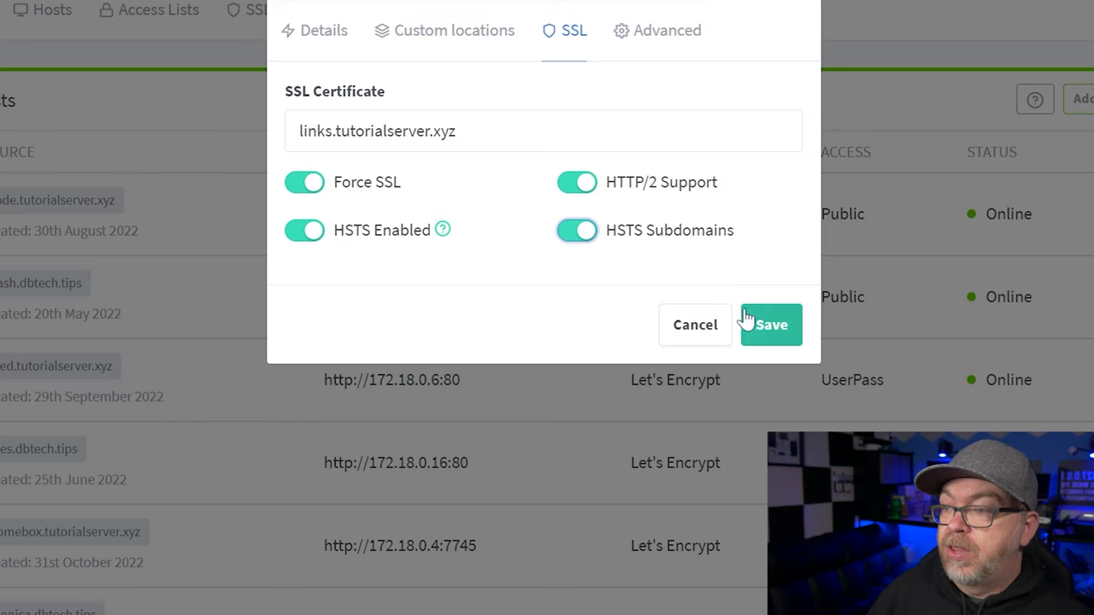
{"action": "left_click", "coordinate": [761, 324]}
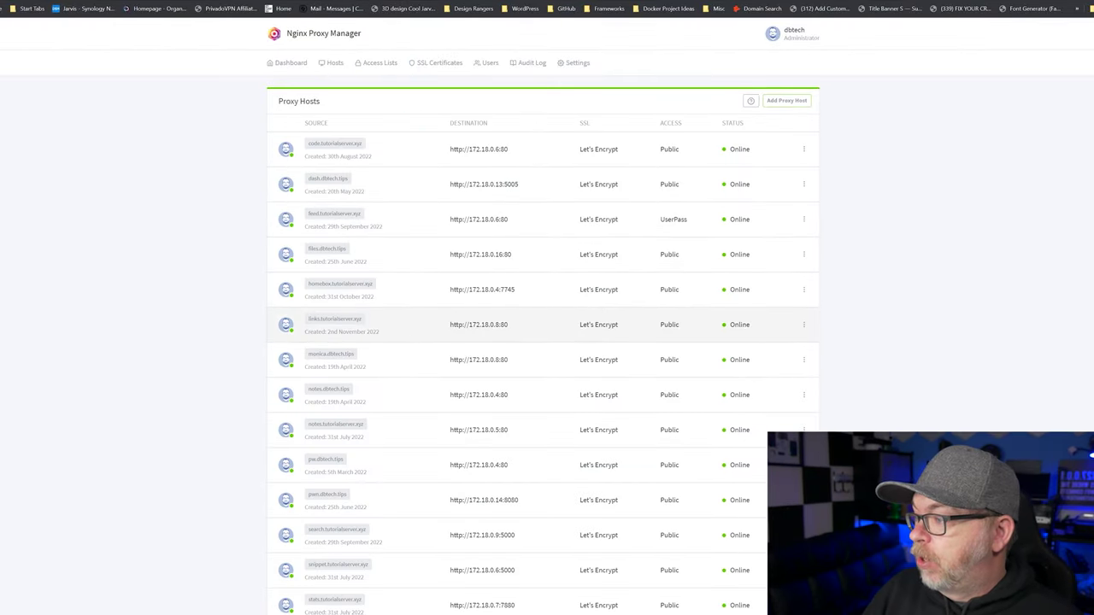
Open links.tutorialserver.xyz/admin and run Install YOURLS to create its tables and .htaccess
{"action": "left_click", "coordinate": [330, 321]}
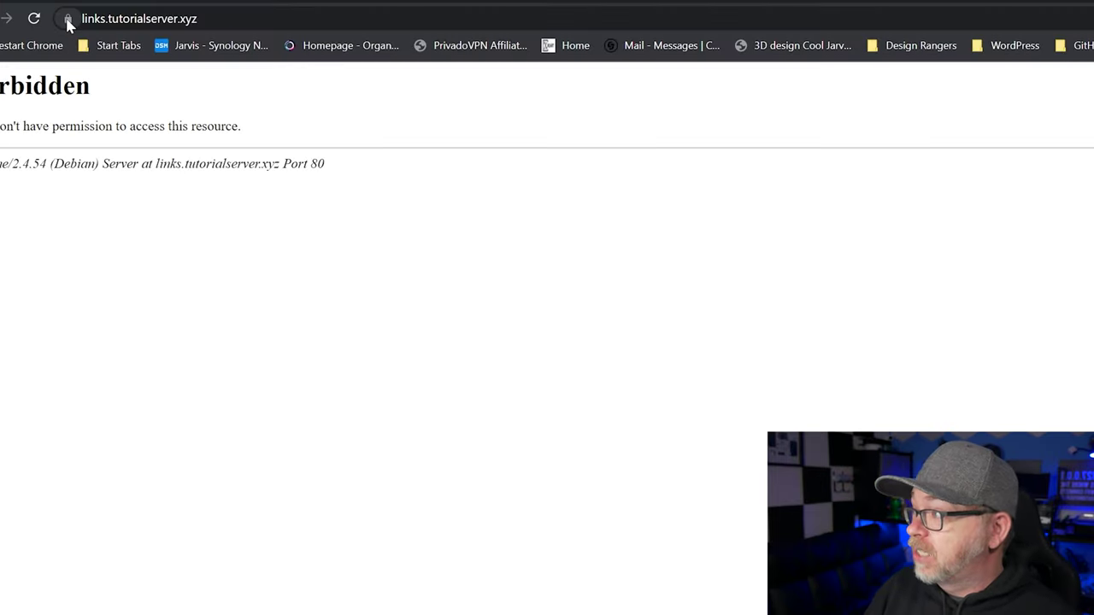
{"action": "left_click", "coordinate": [137, 18]}
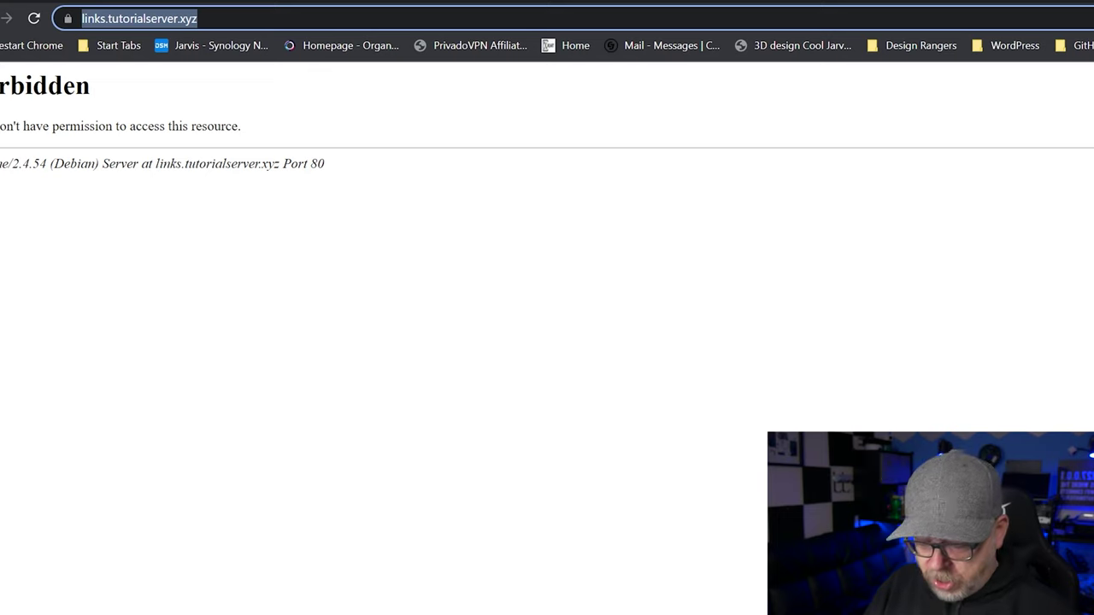
{"action": "key", "text": "End"}
{"action": "key", "text": "Return"}
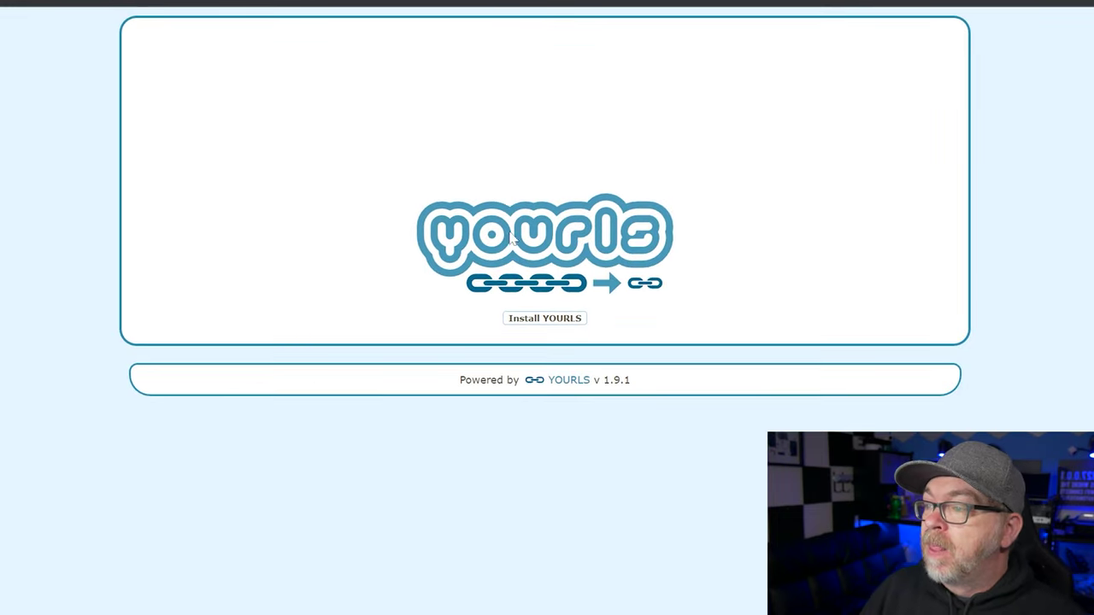
{"action": "left_click", "coordinate": [539, 322]}
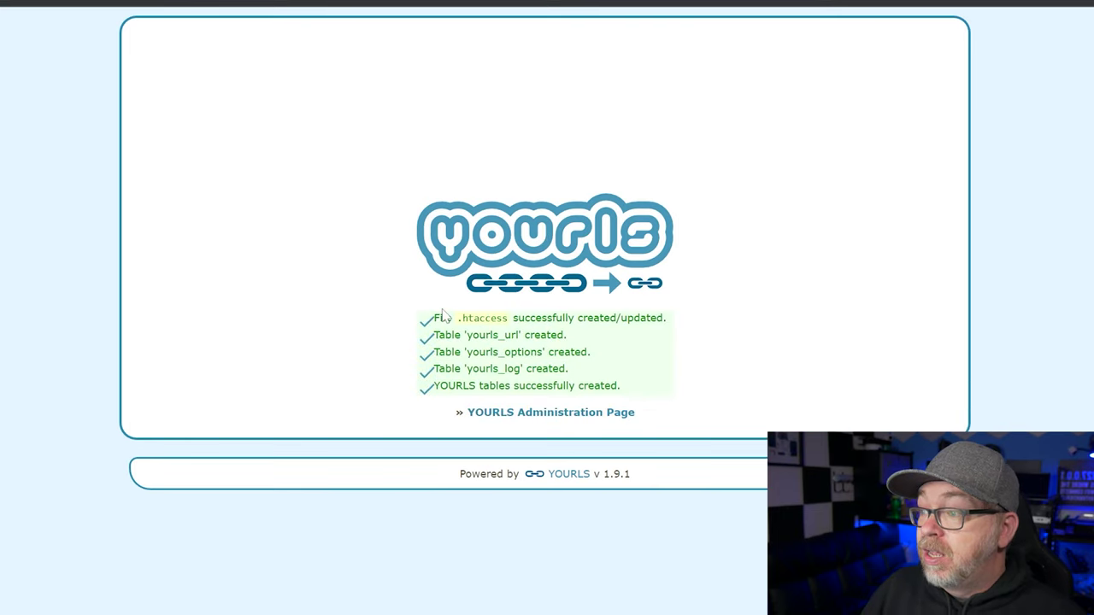